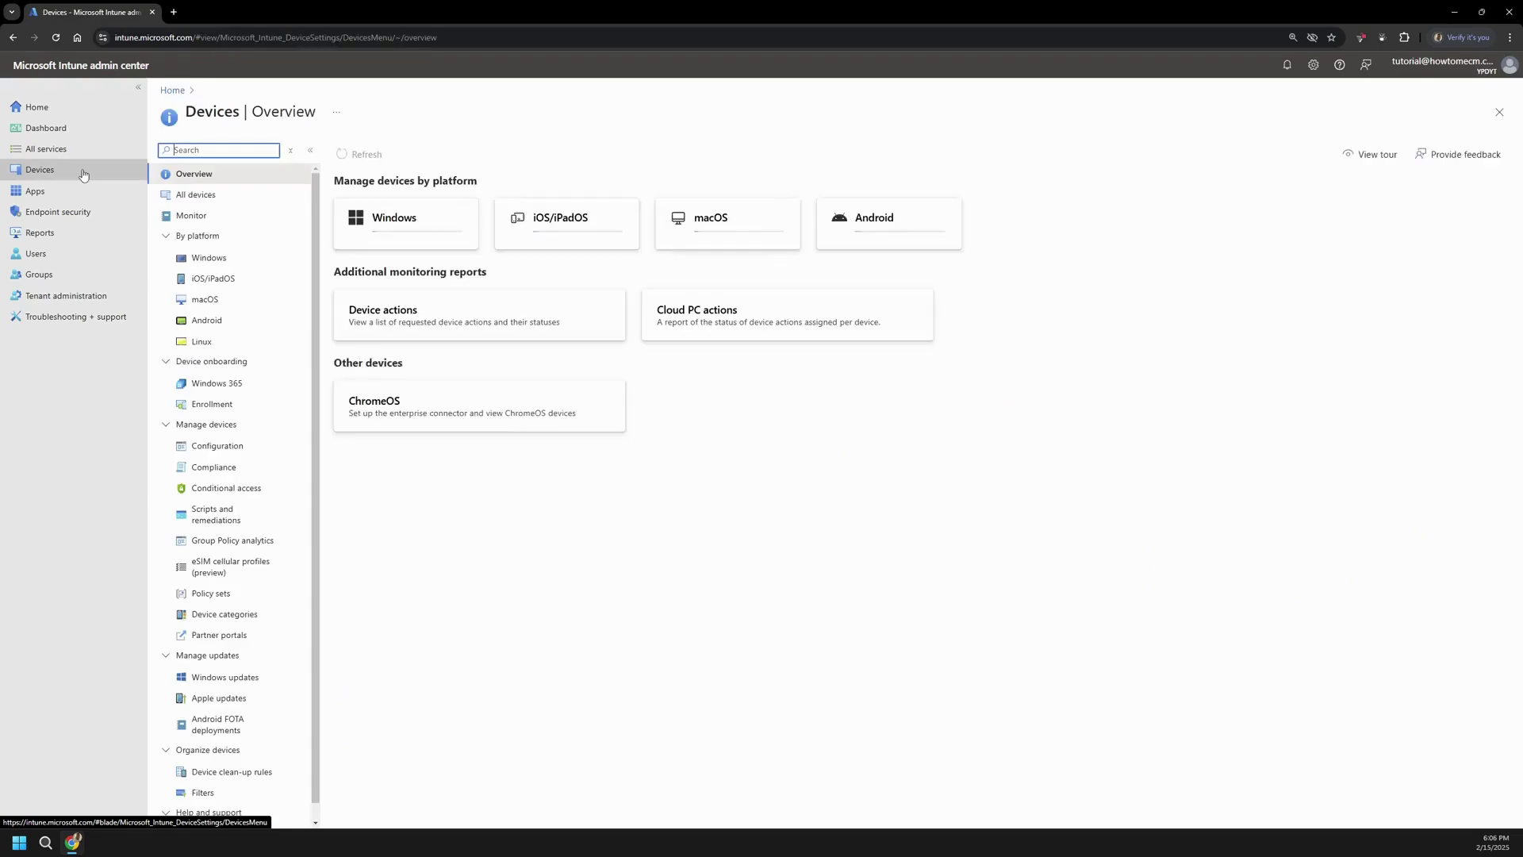
# Go to Enrollment, choose the Apple tab, and open the Apple MDM Push Certificate pane
pyautogui.click(220, 405)
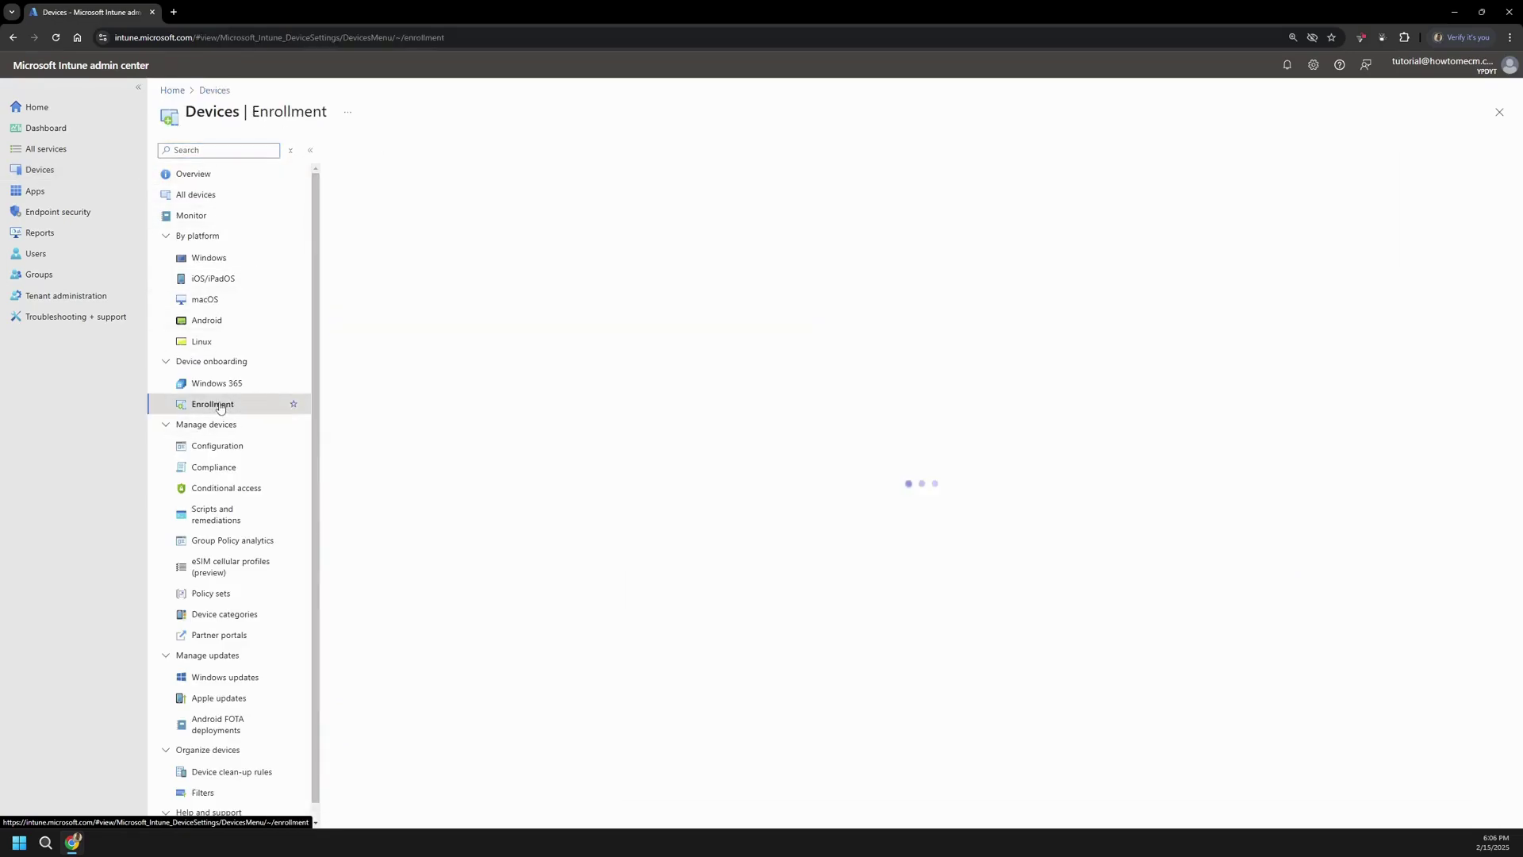
pyautogui.click(398, 165)
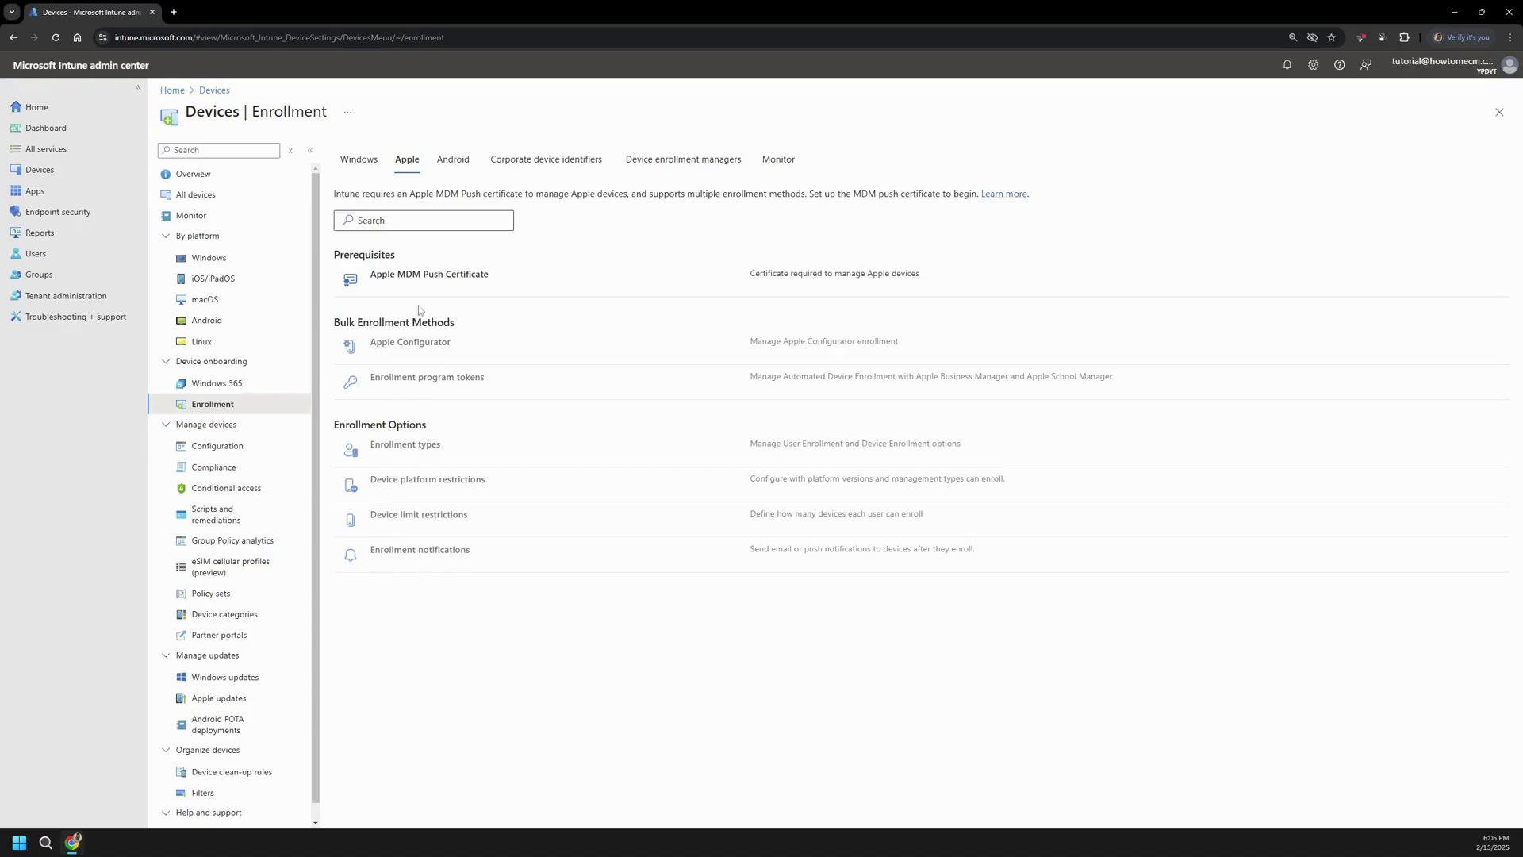
pyautogui.click(406, 277)
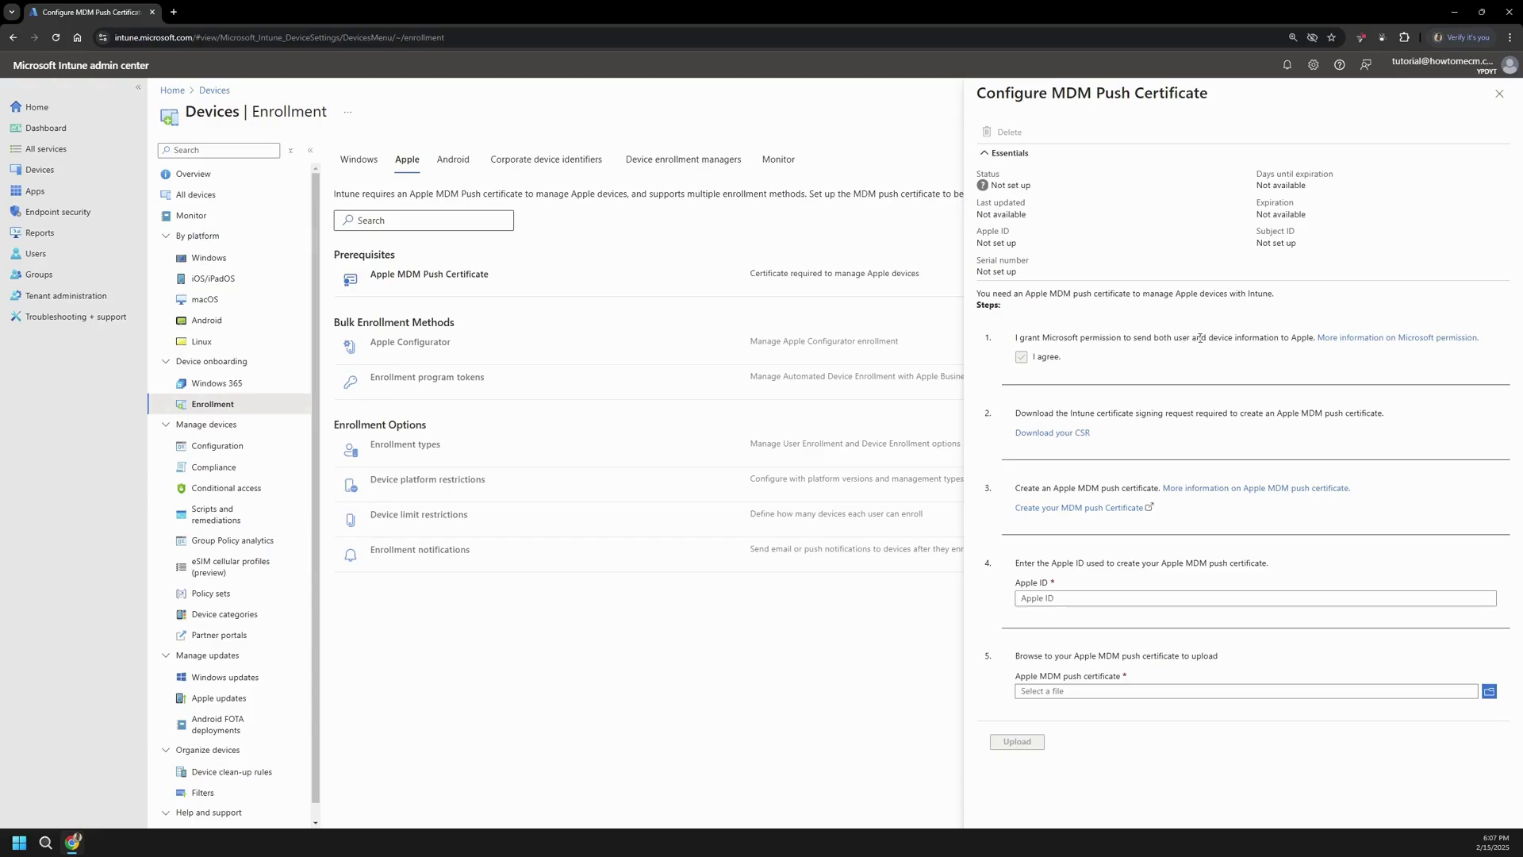
# Skim the Microsoft Learn article on data Intune sends to Apple, then return to the certificate pane
pyautogui.click(1344, 338)
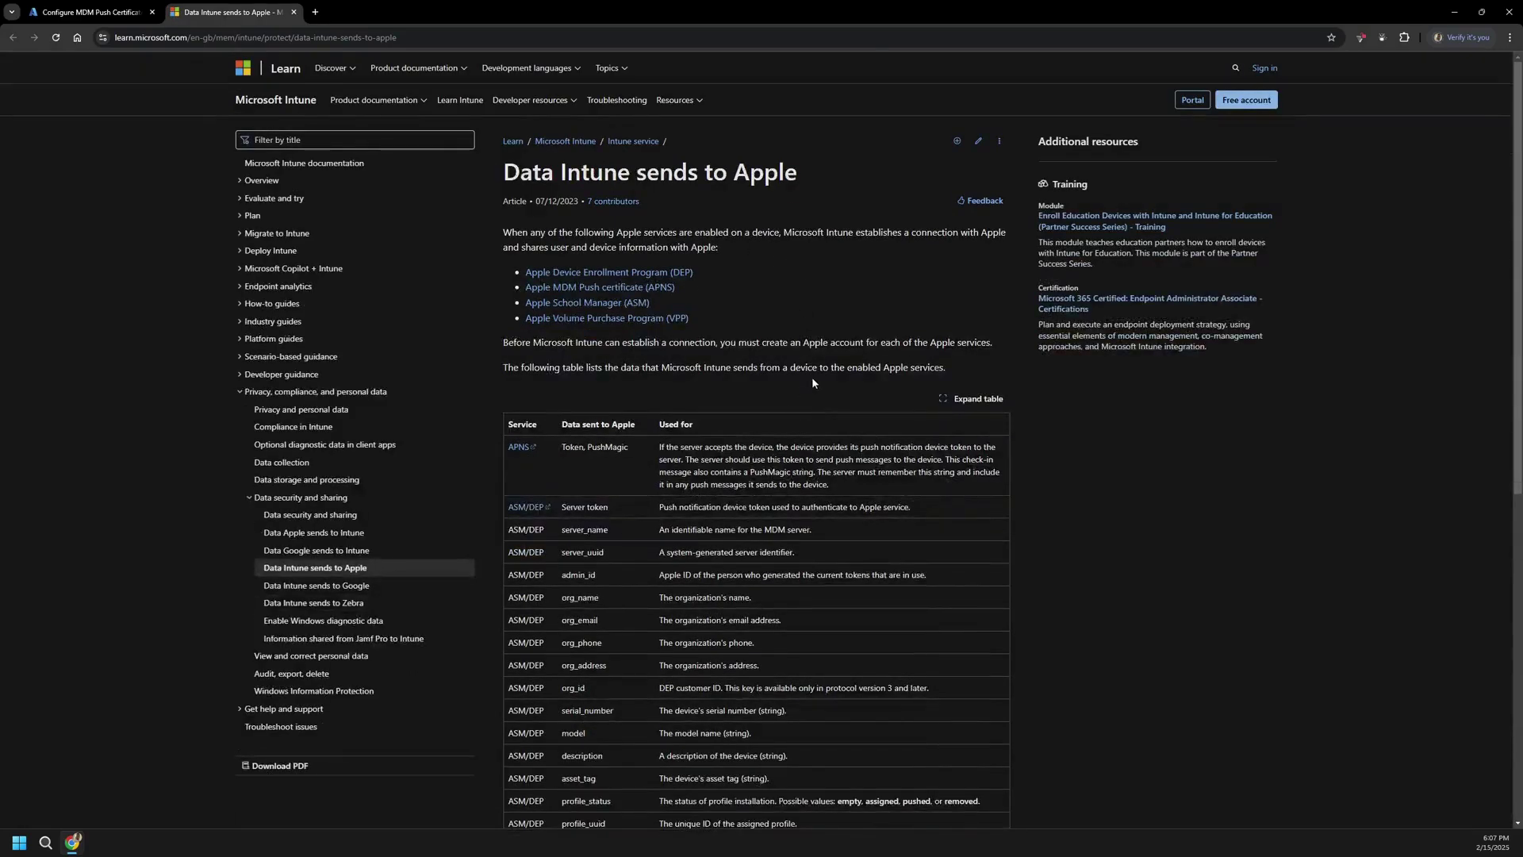
pyautogui.scroll(-6, 811, 377)
pyautogui.scroll(6, 811, 376)
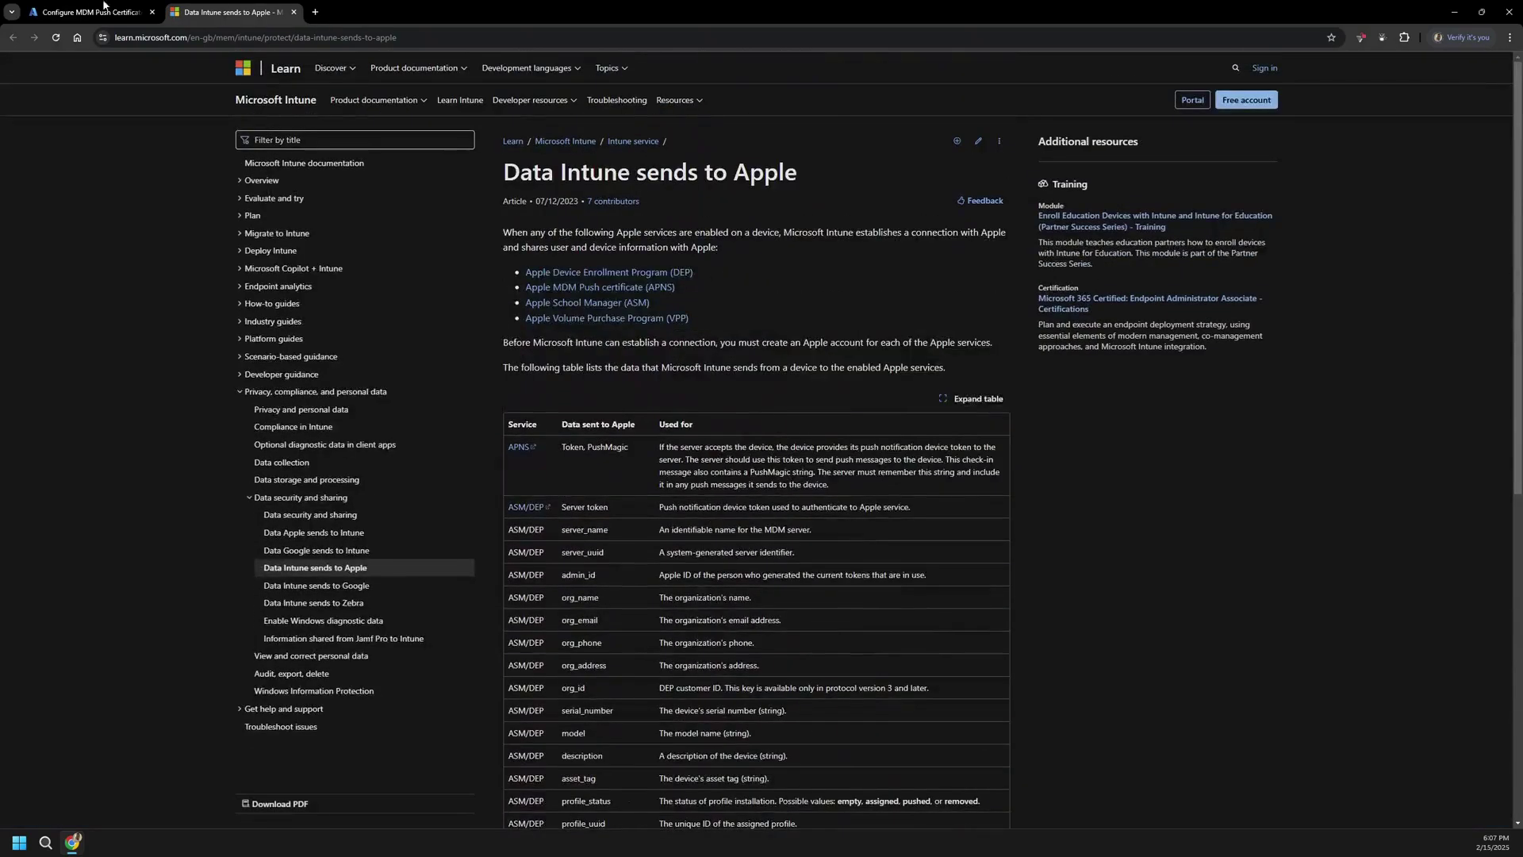
pyautogui.click(104, 5)
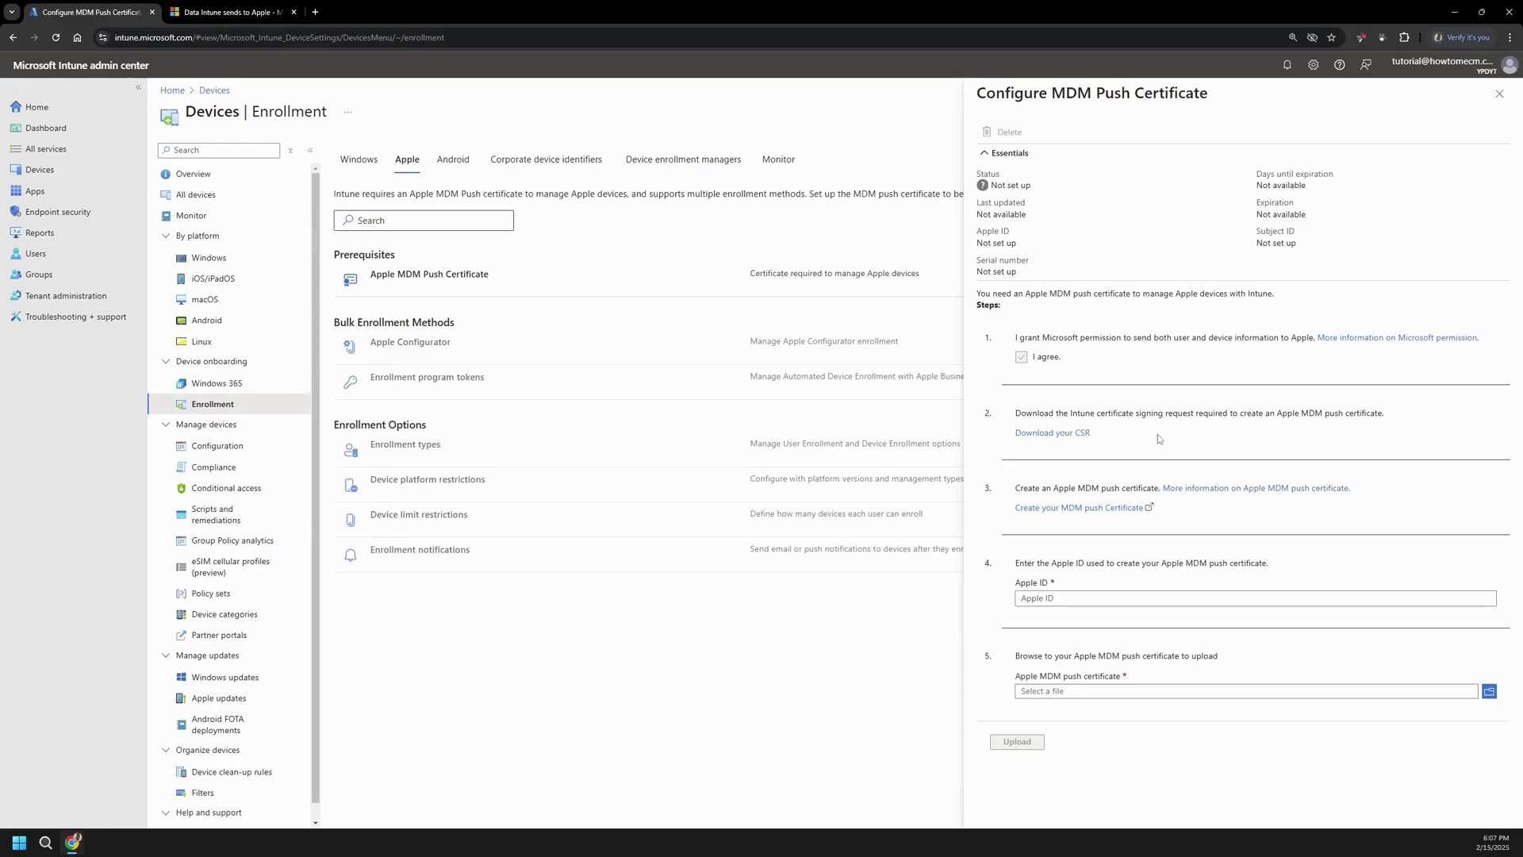
pyautogui.moveTo(1053, 655); pyautogui.dragTo(1191, 652)
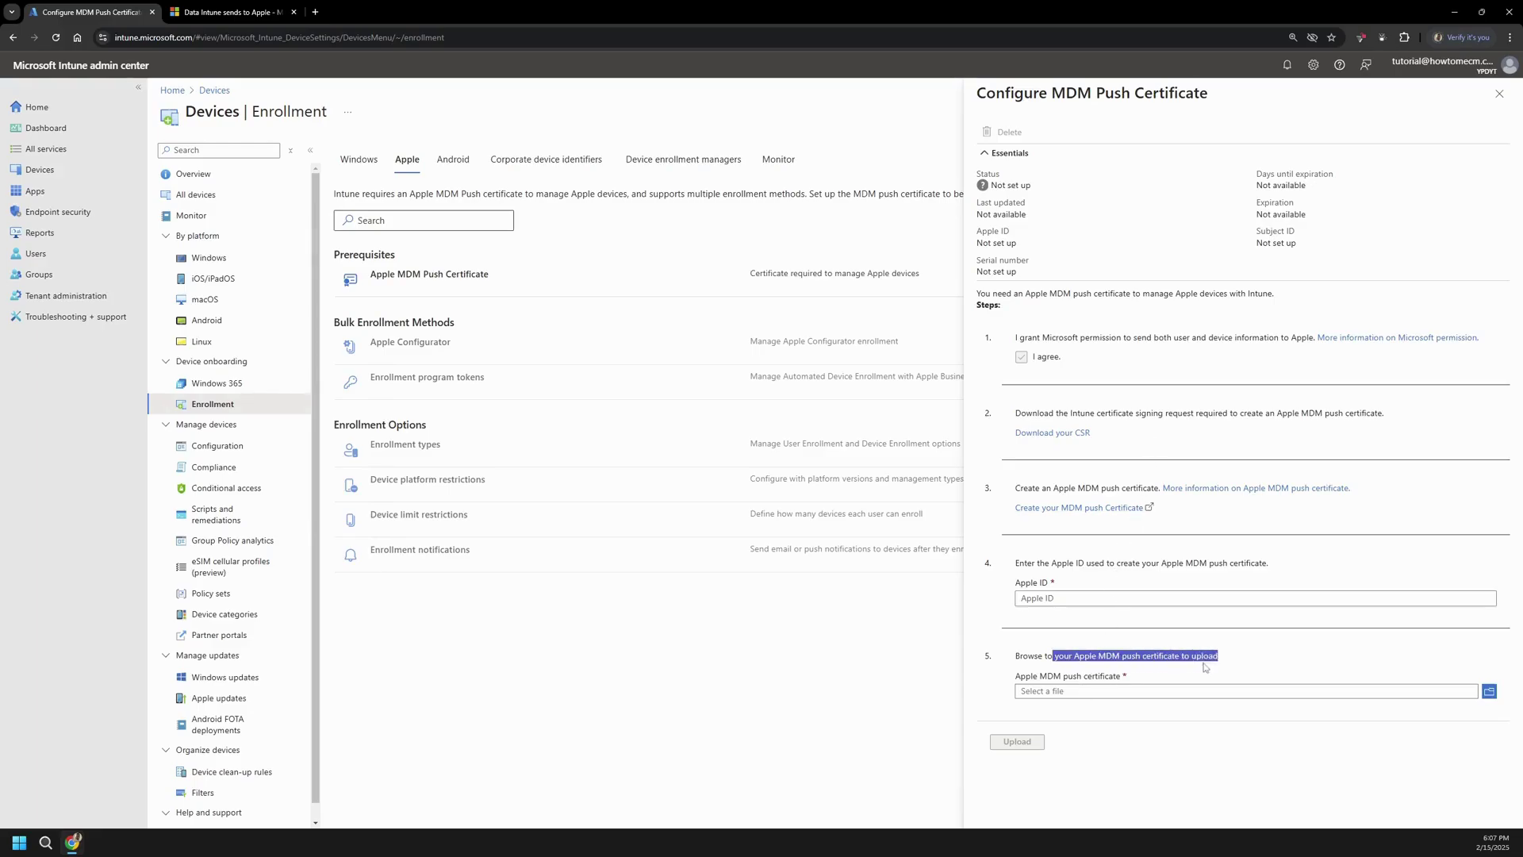
pyautogui.click(1178, 667)
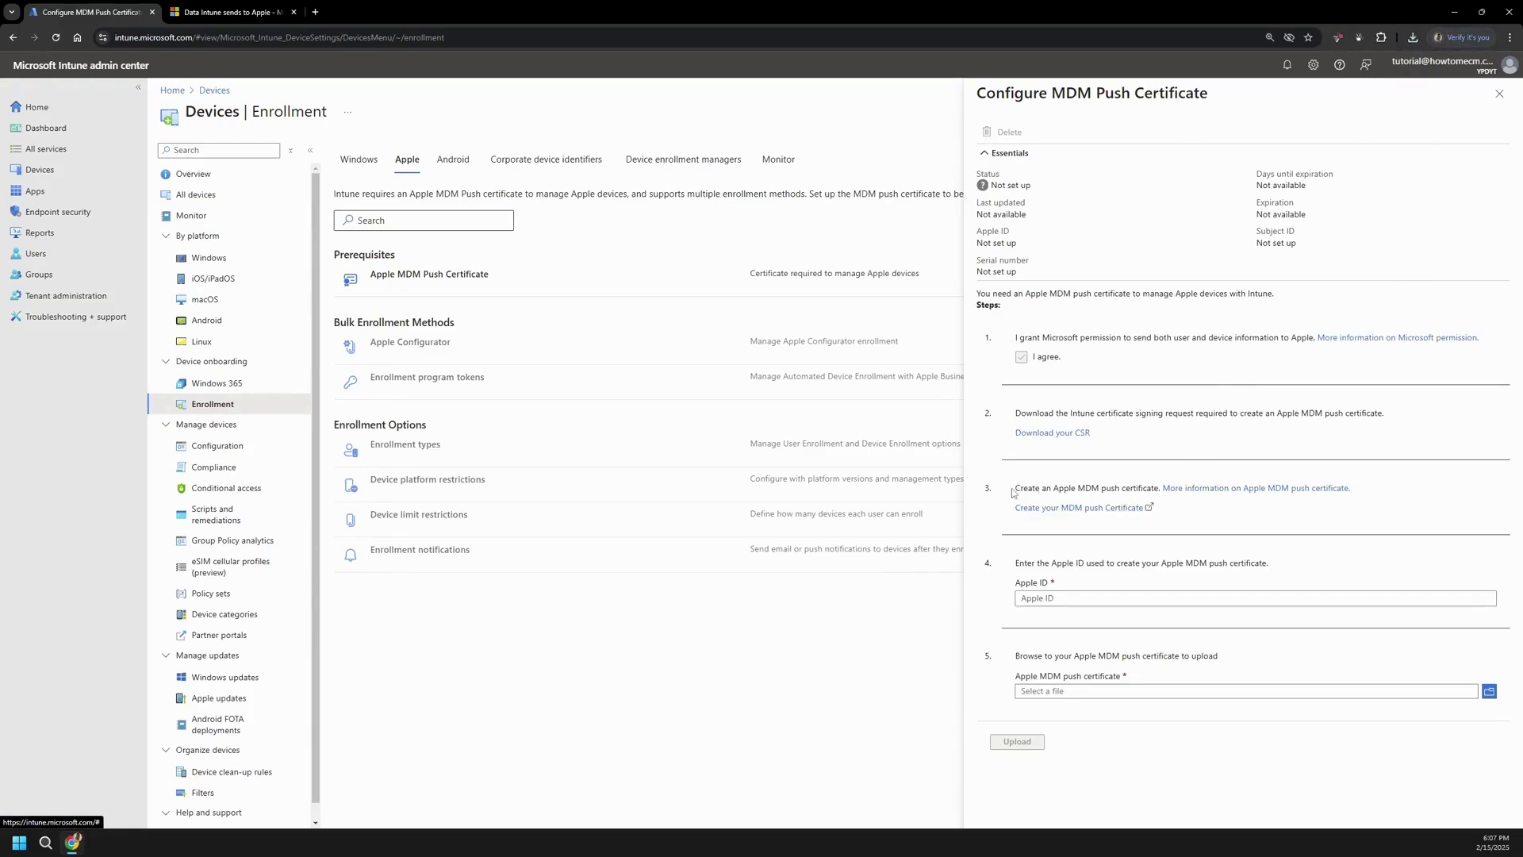
# Sign in to the Apple Push Certificates Portal with the Apple ID and two-factor verification code
pyautogui.click(1088, 509)
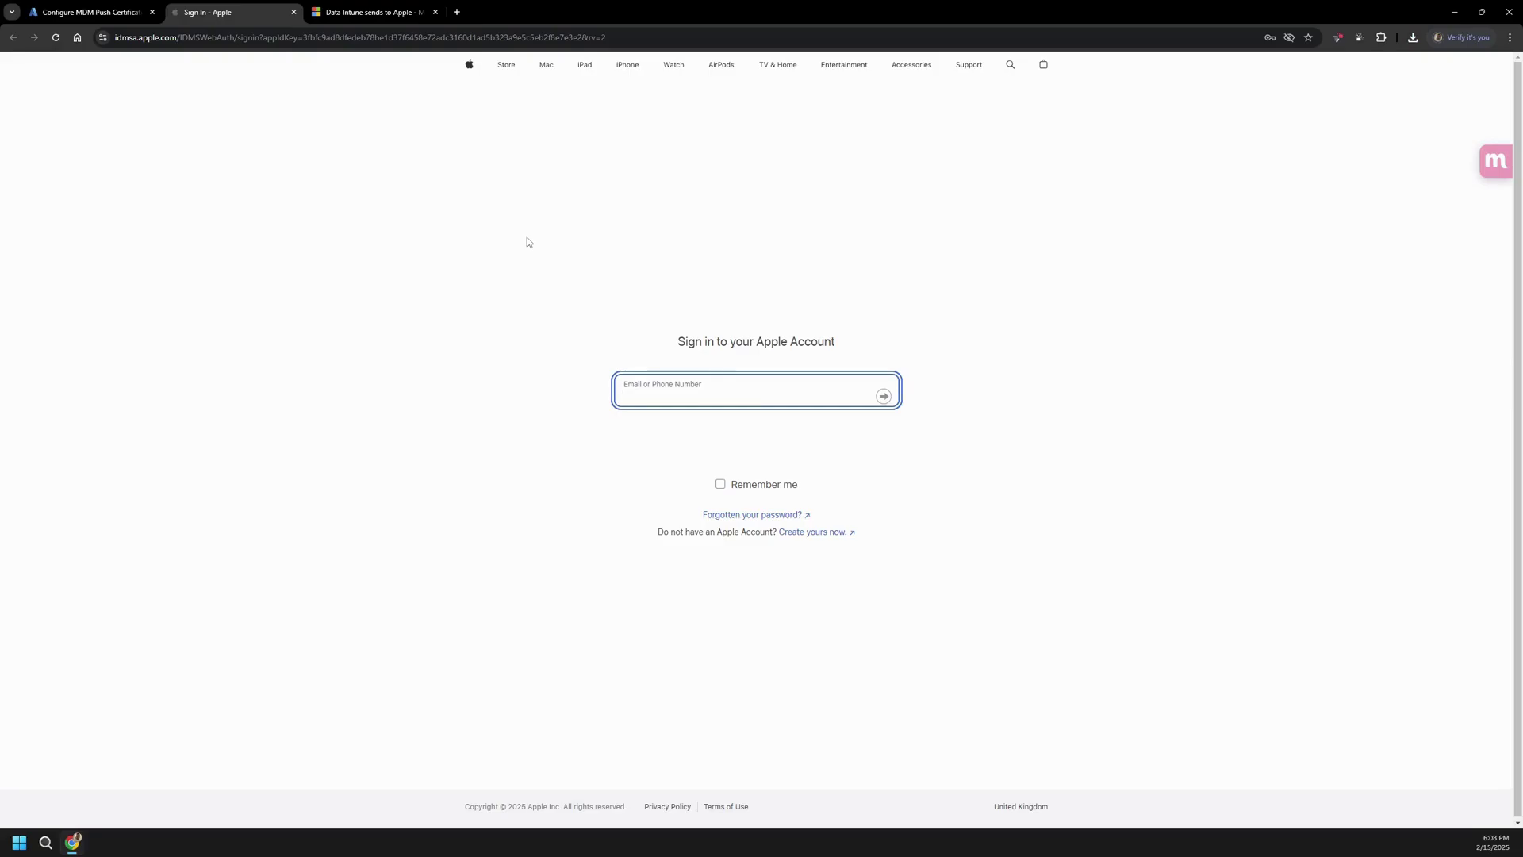
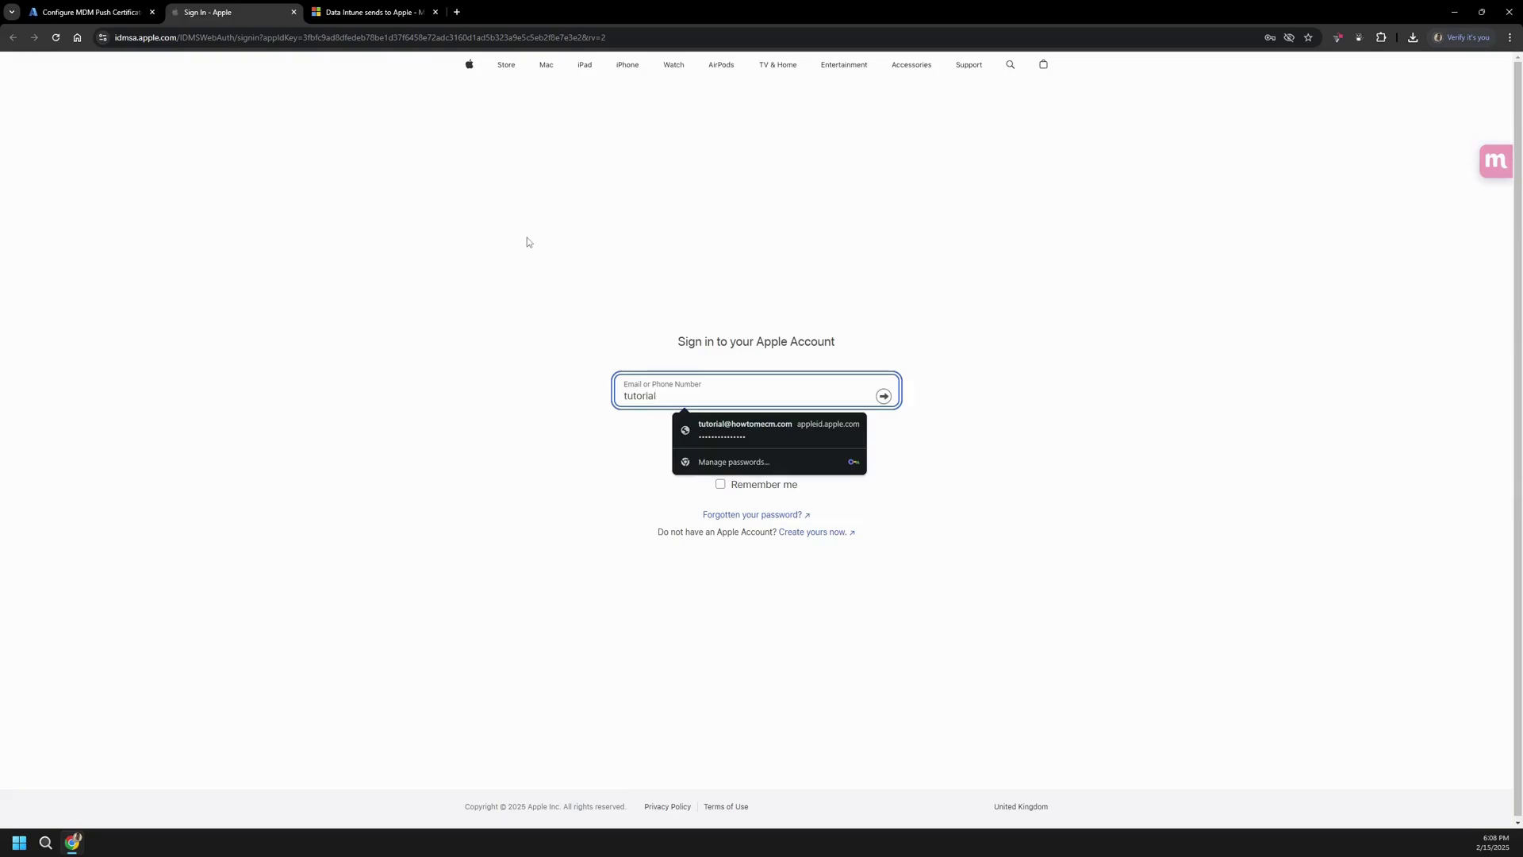
pyautogui.click(736, 433)
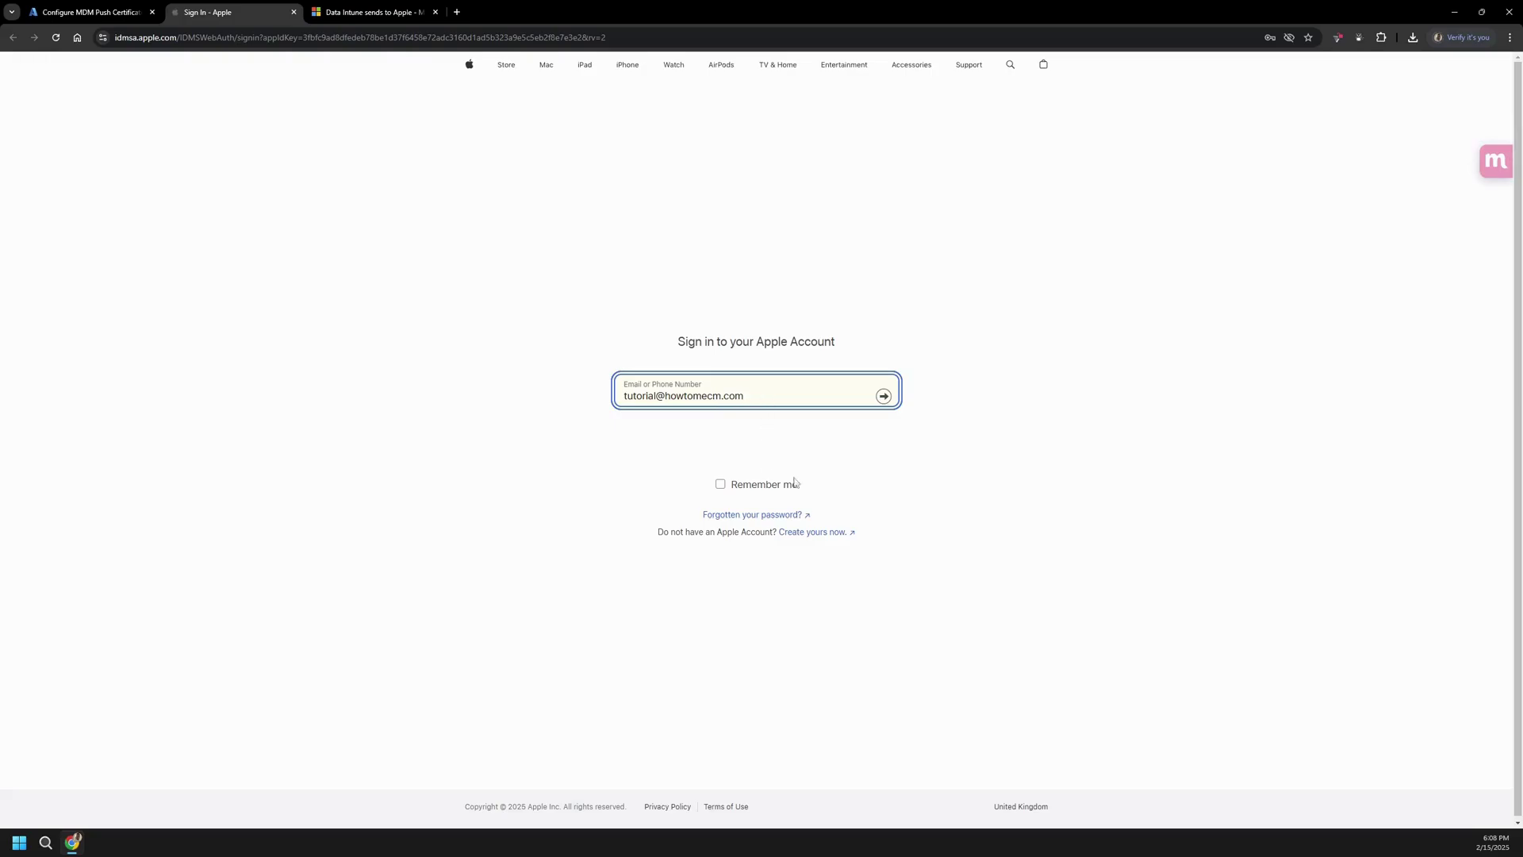
pyautogui.click(886, 397)
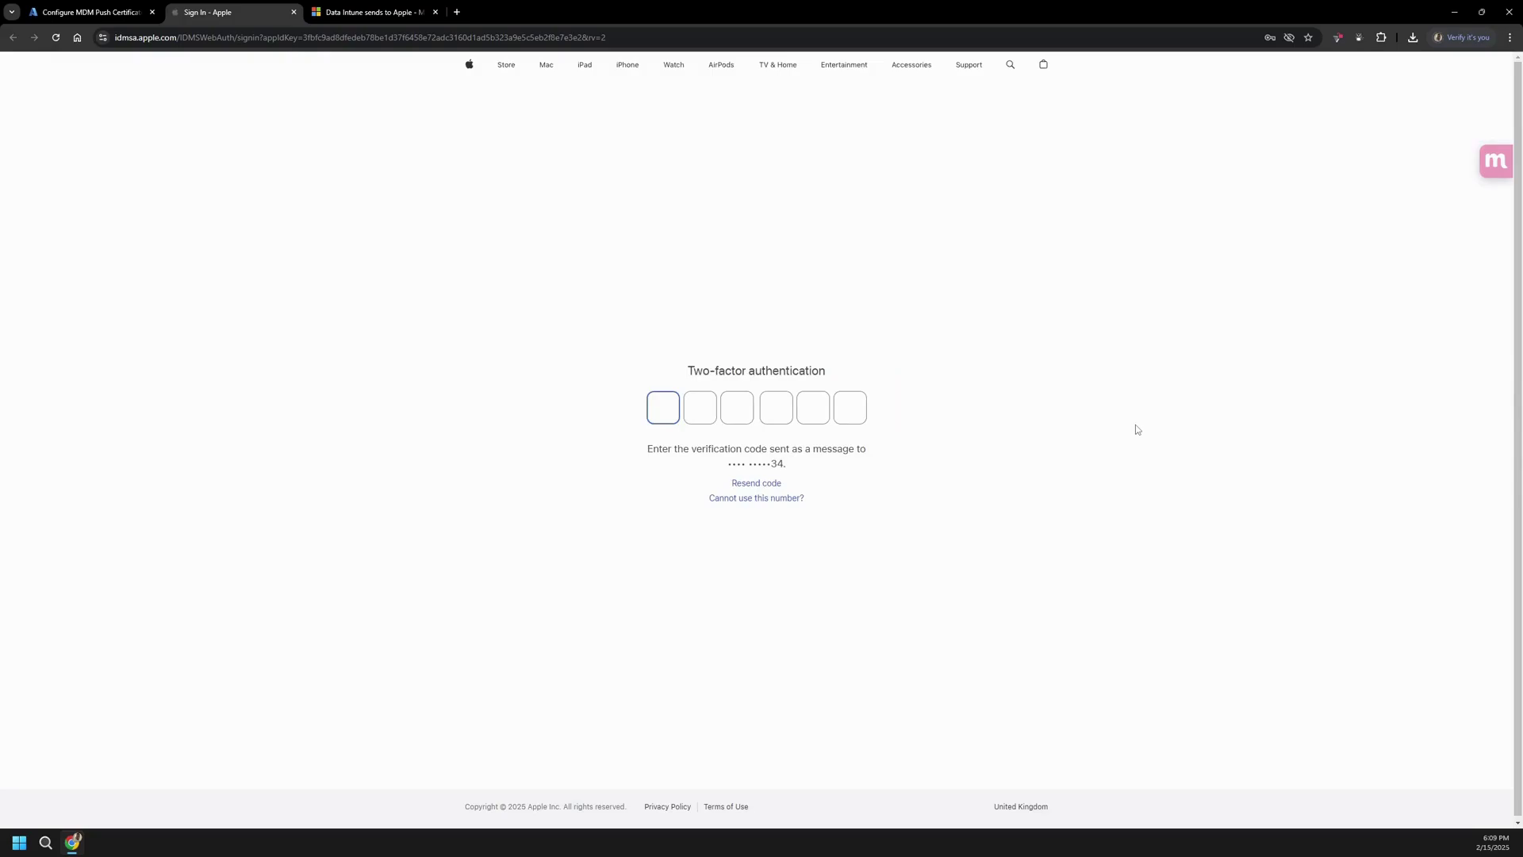
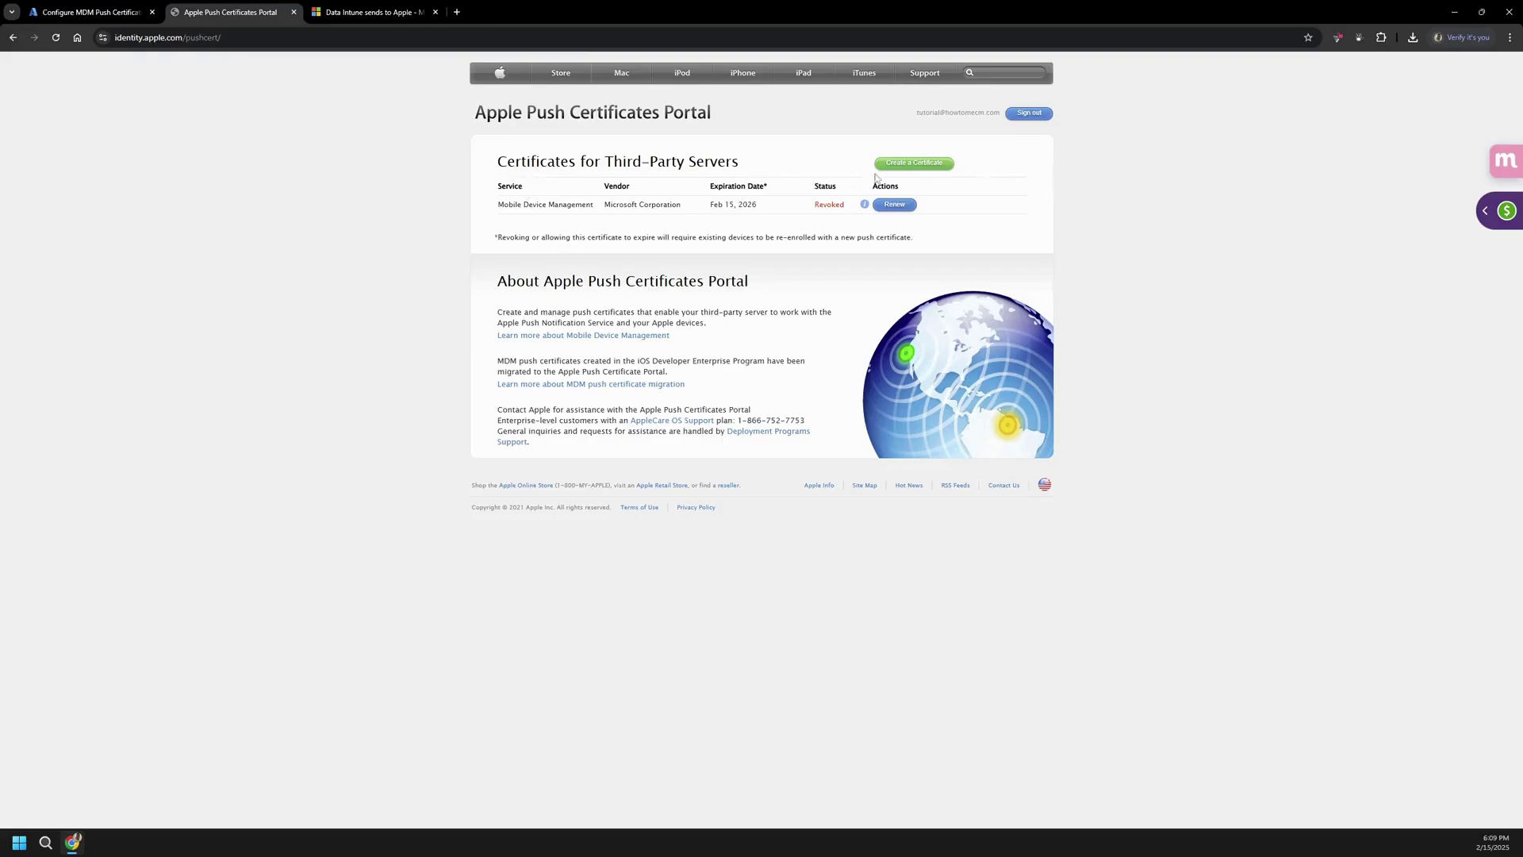
# Accept Apple's terms for a new certificate and add the note 'Microsoft Intune MDM Push certificate'
pyautogui.click(922, 168)
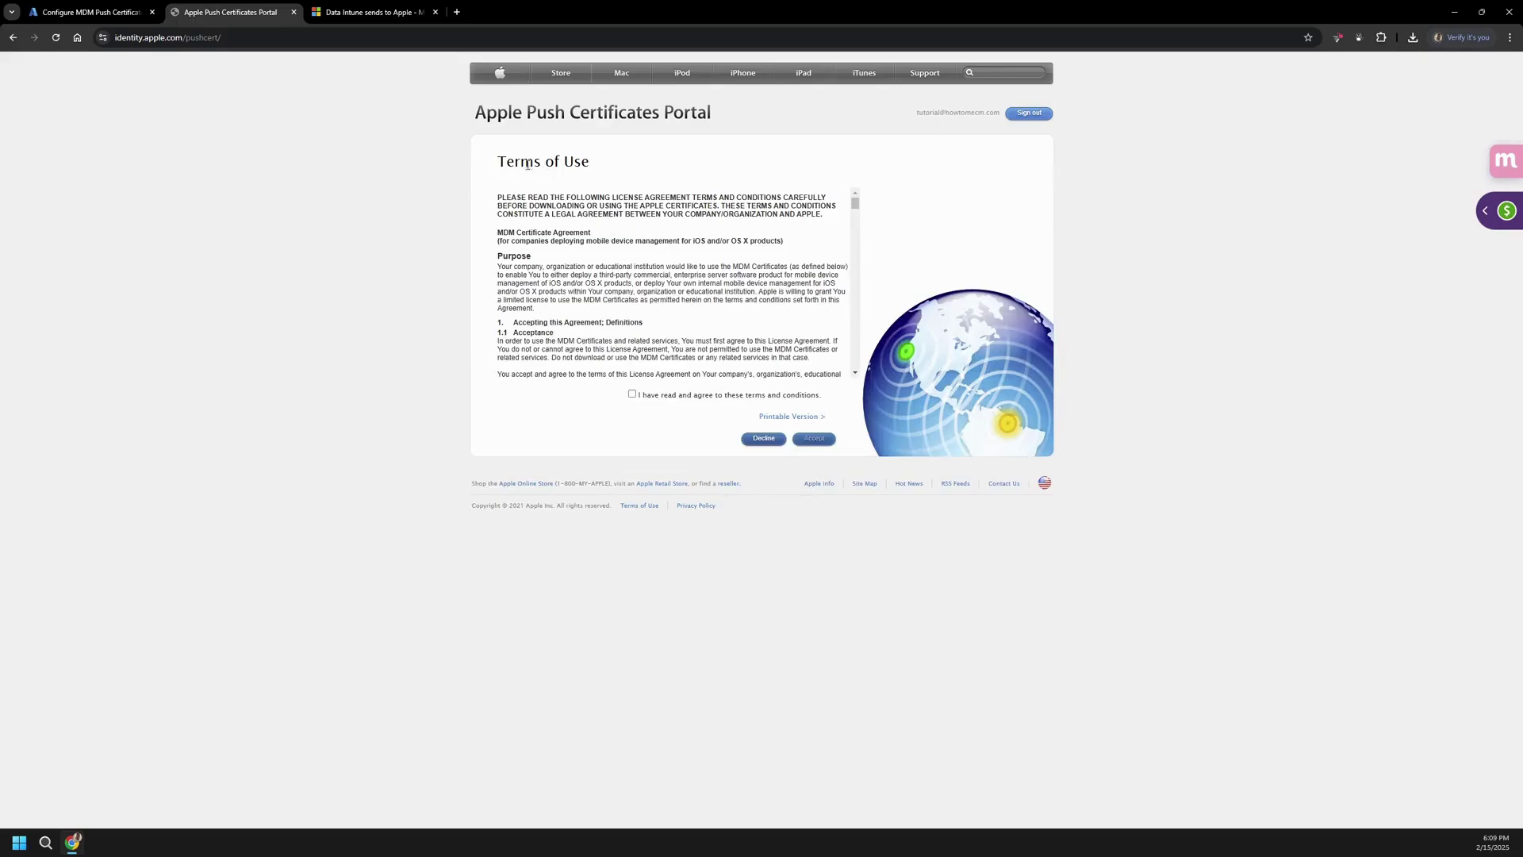
pyautogui.click(632, 395)
pyautogui.scroll(-10, 793, 321)
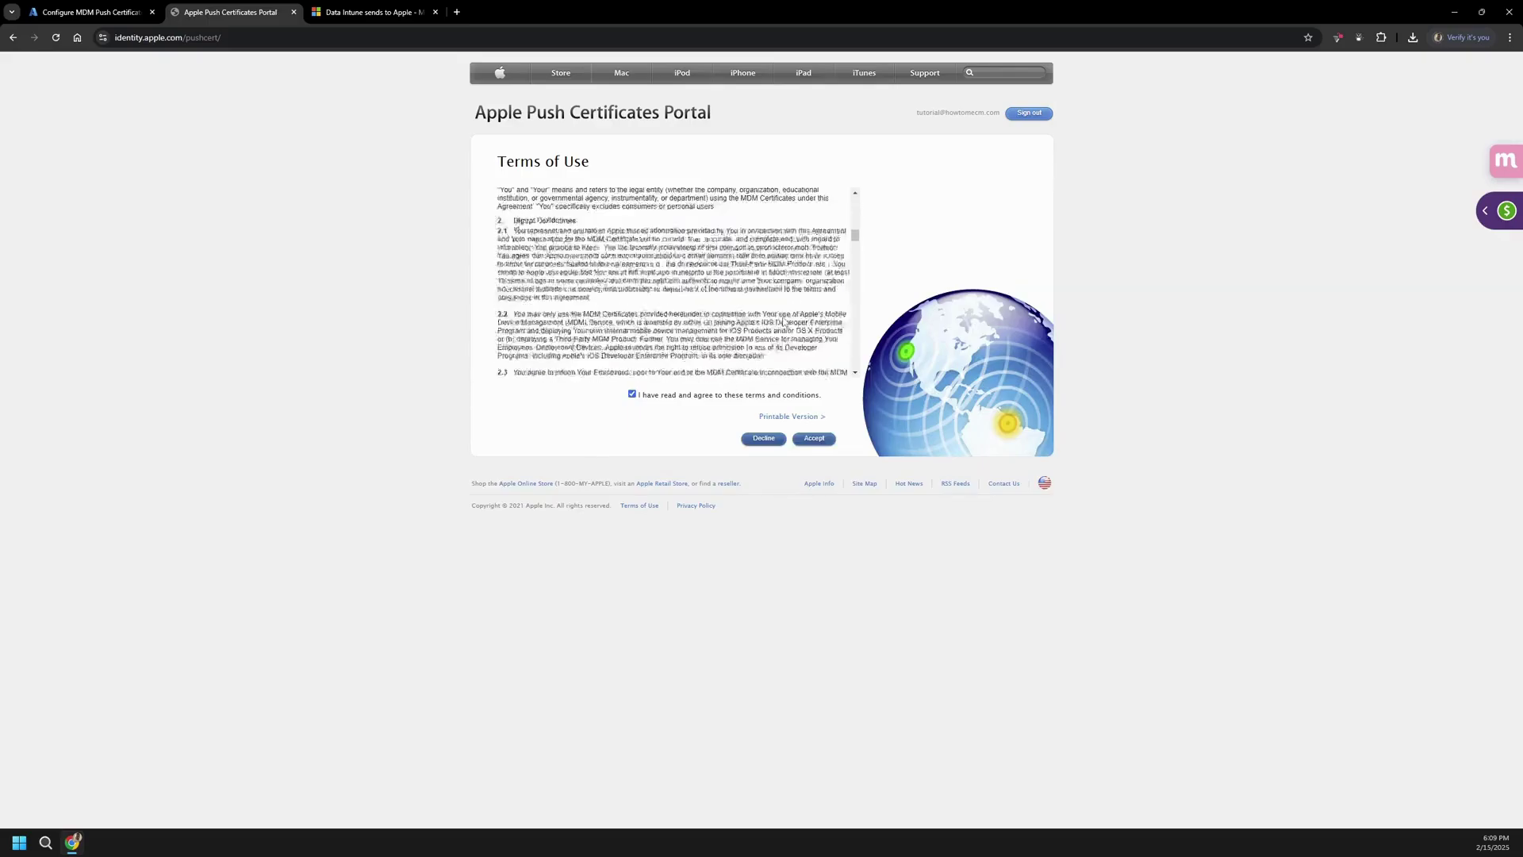
pyautogui.scroll(-5, 799, 321)
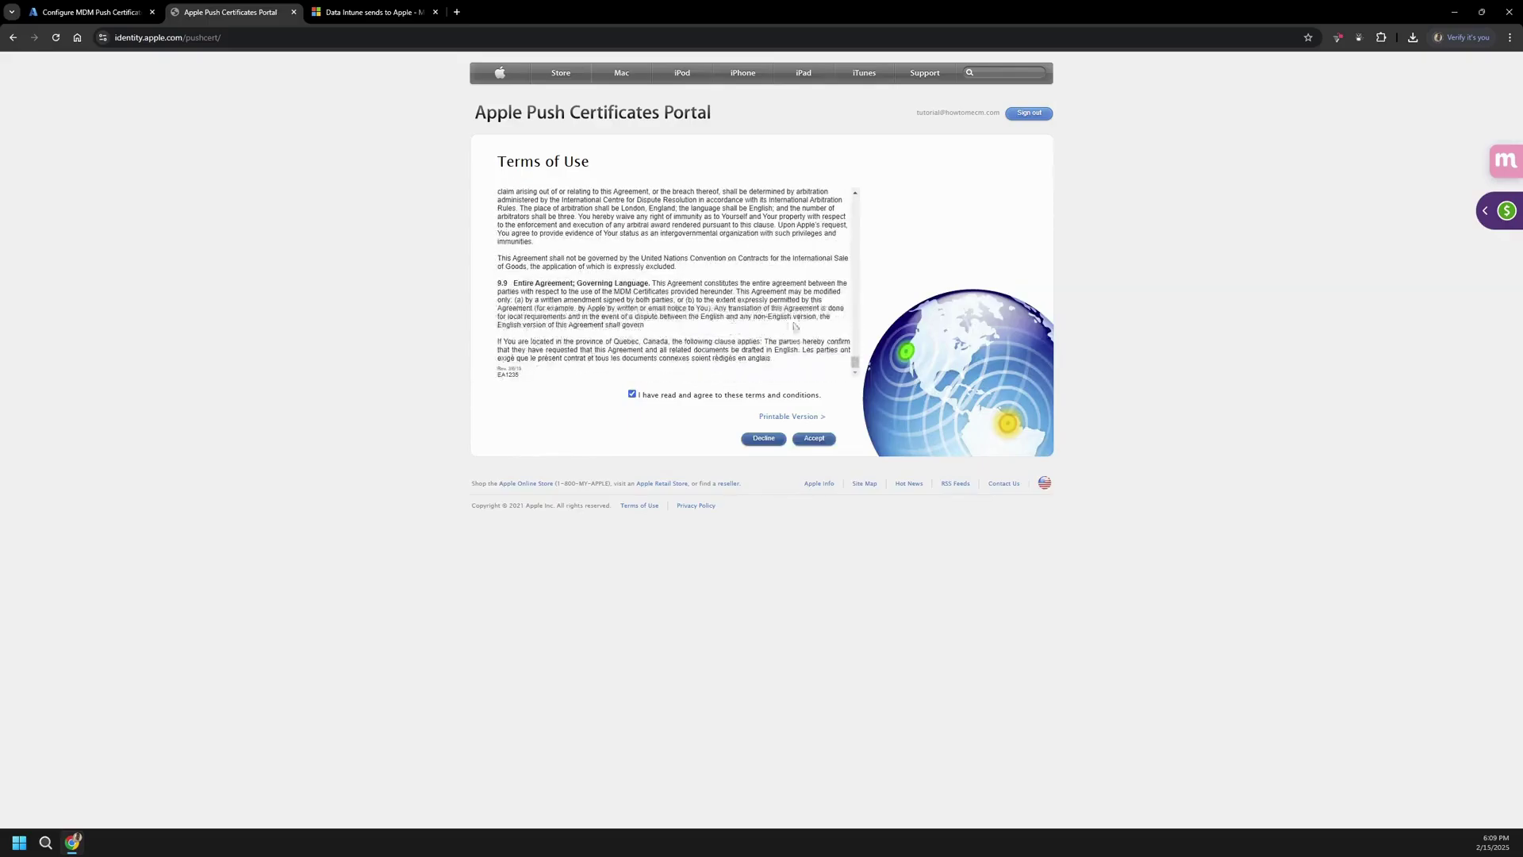
pyautogui.click(814, 440)
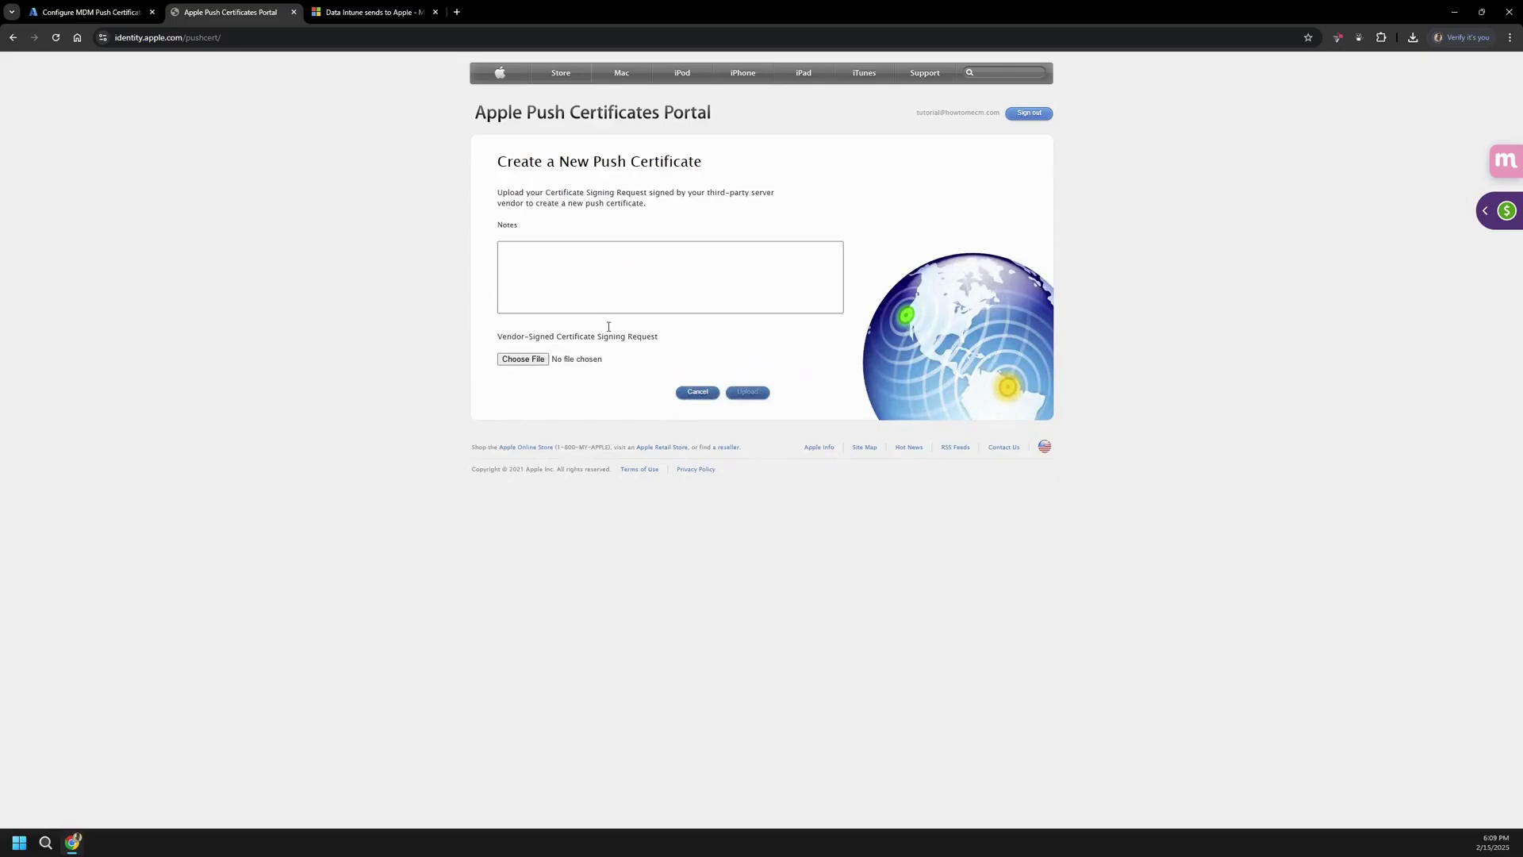
pyautogui.click(587, 295)
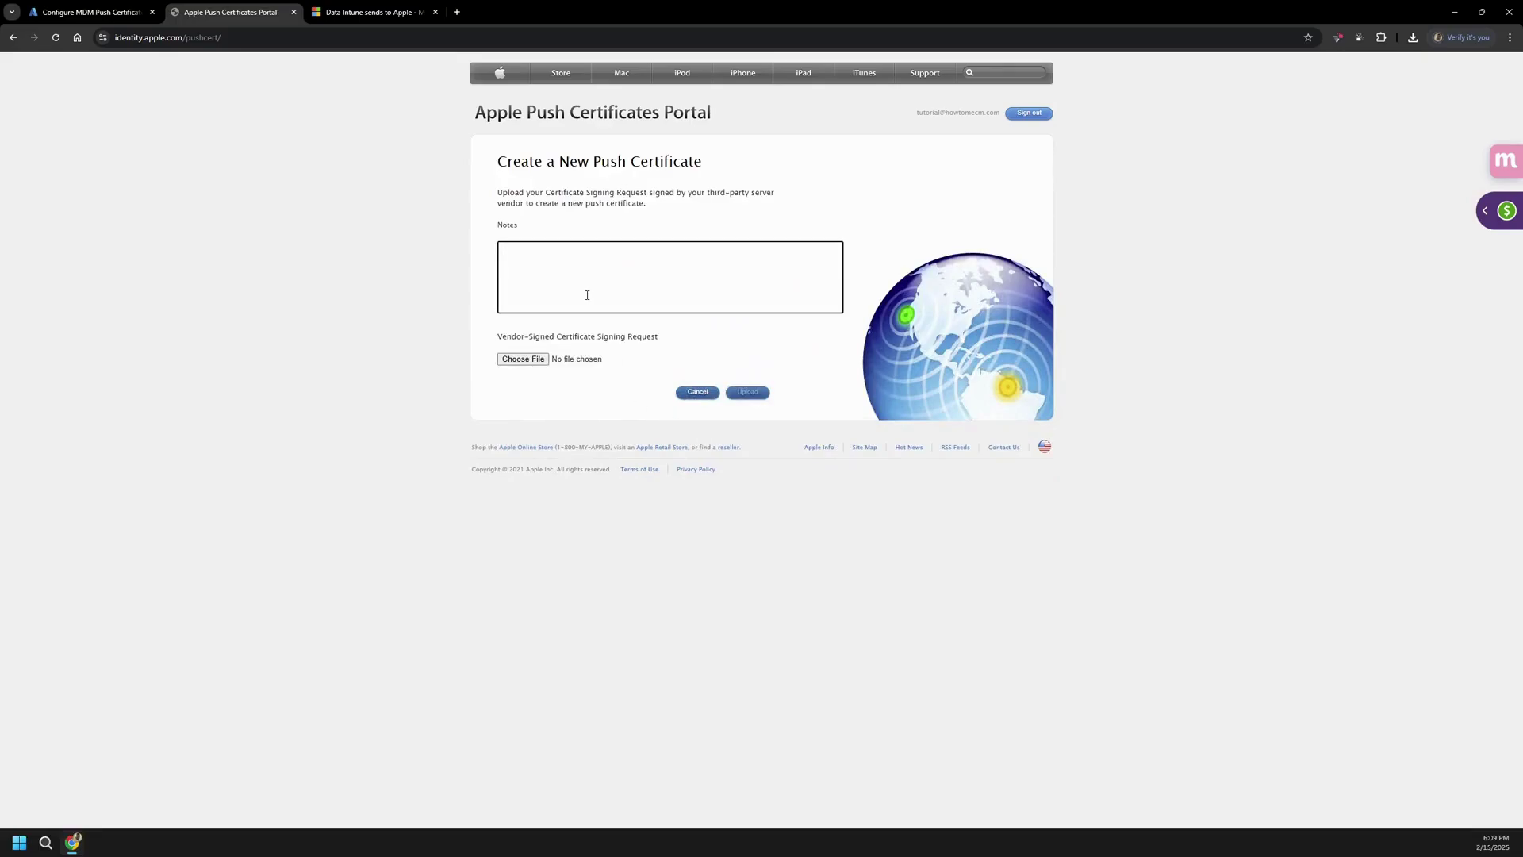
pyautogui.write('Microsoft Intune MDM Push certificate')
# Upload IntuneCSR.csr to create the MDM push certificate, then download the issued certificate
pyautogui.click(524, 359)
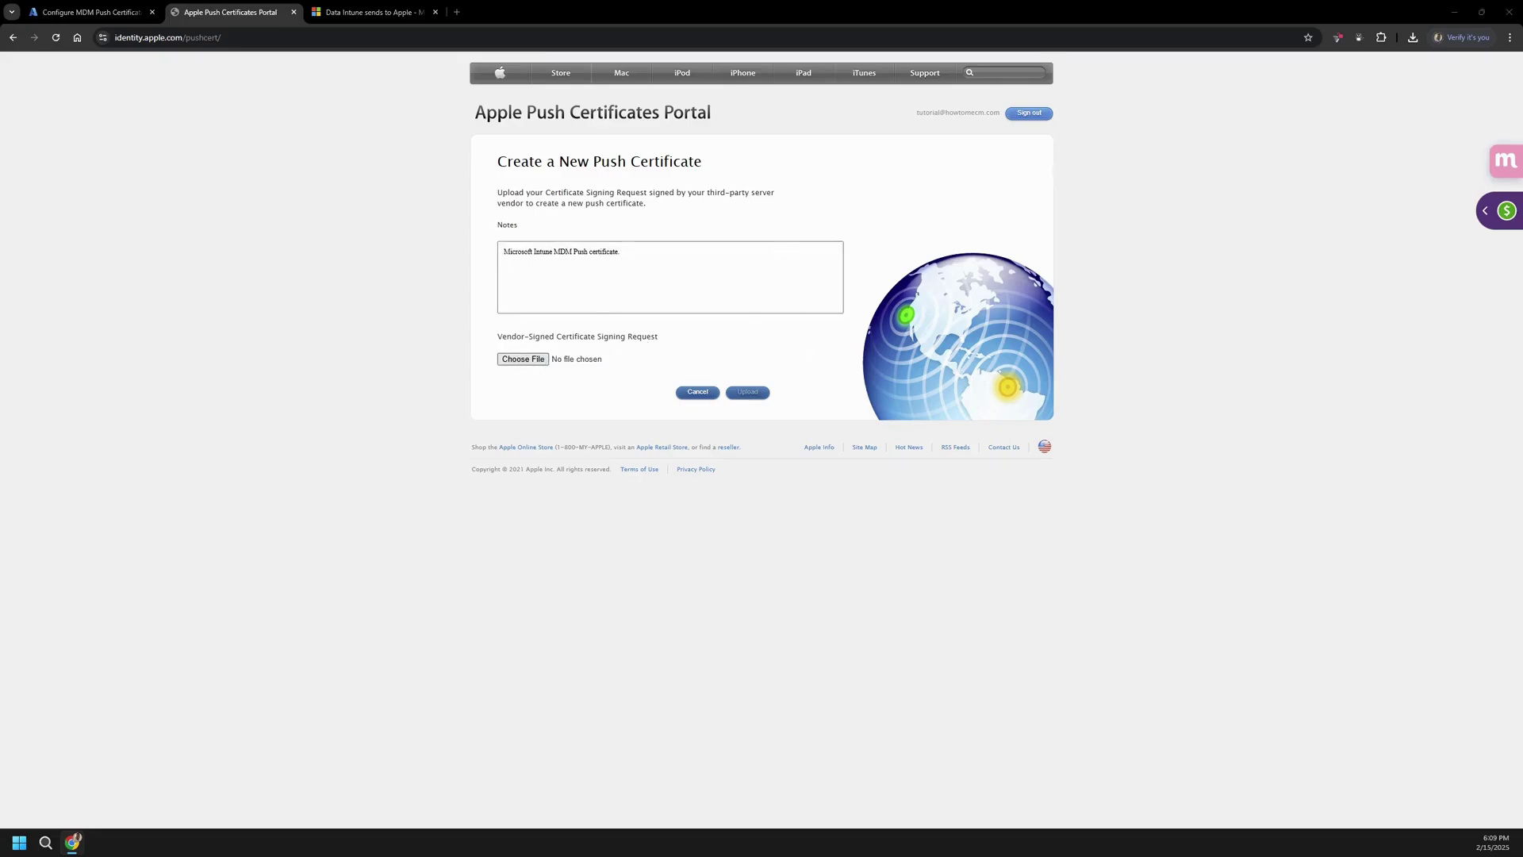
pyautogui.press('Return')
pyautogui.click(748, 393)
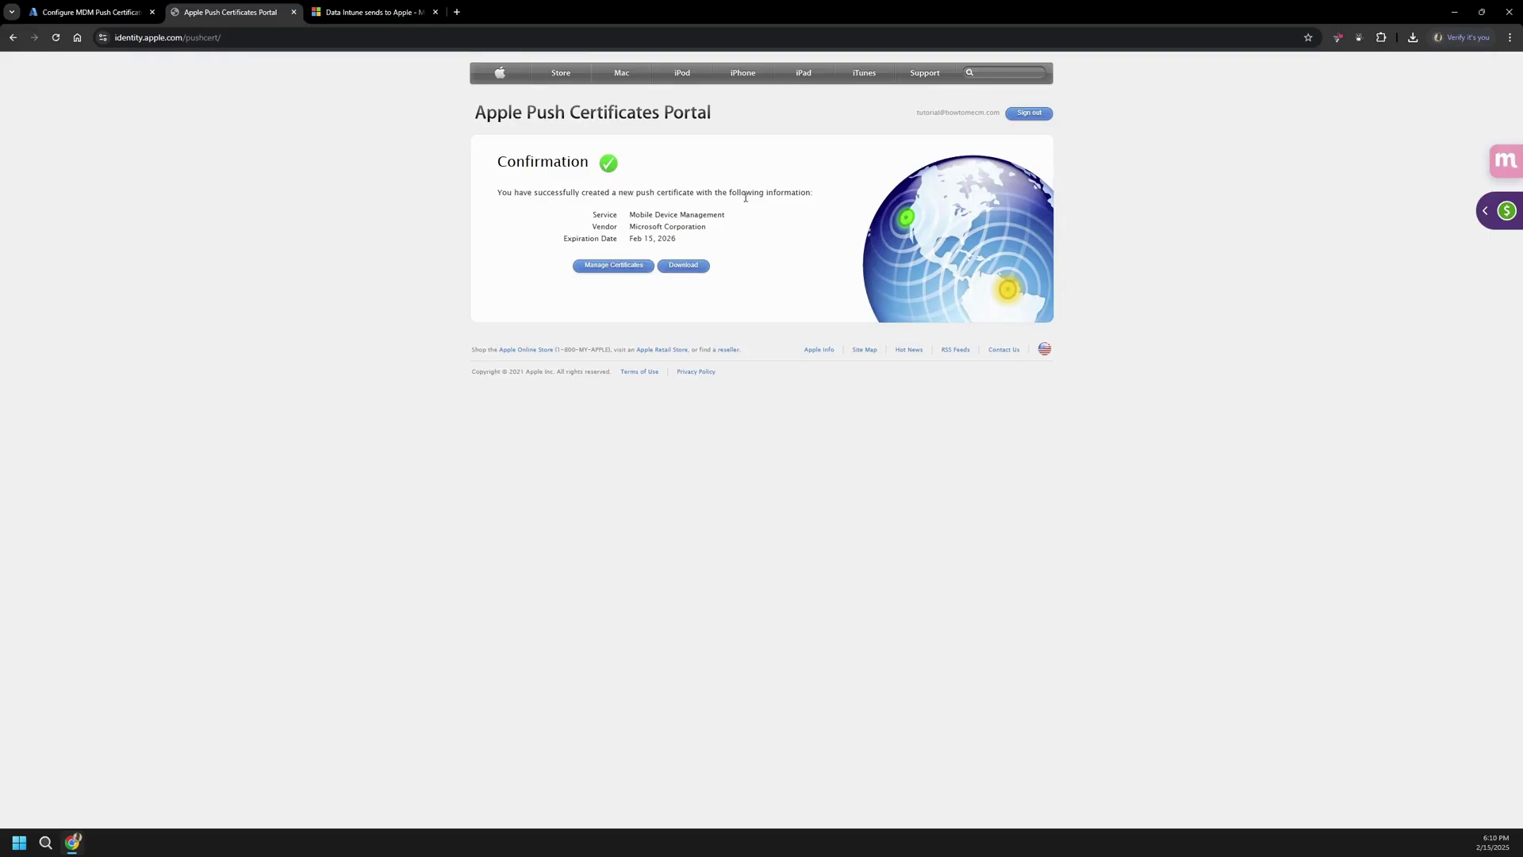
pyautogui.click(692, 269)
# In Intune, enter the Apple ID, select the downloaded .pem certificate, and upload it
pyautogui.click(63, 18)
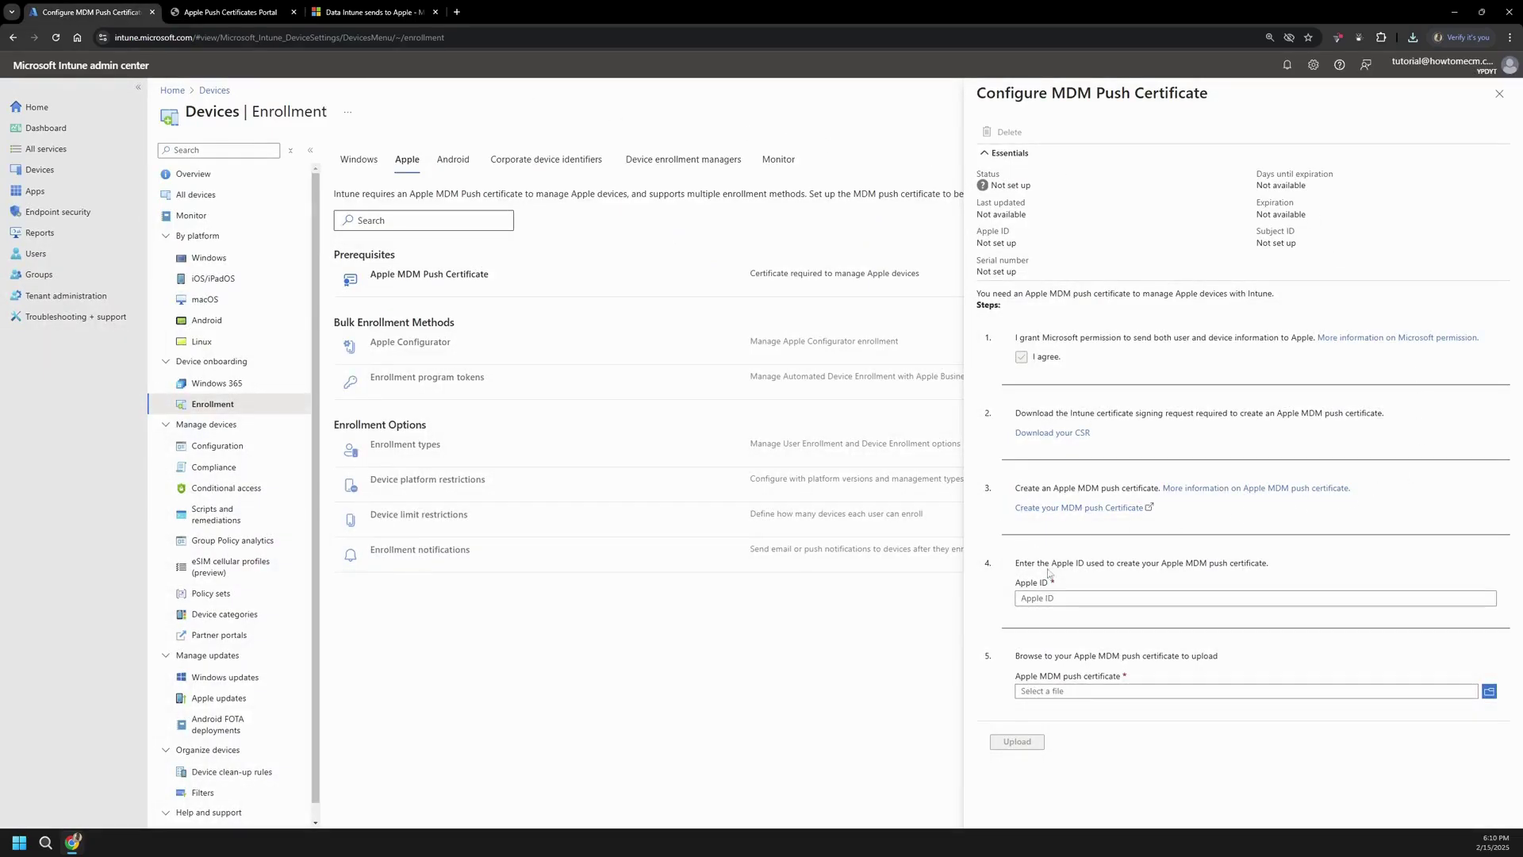
pyautogui.click(1062, 597)
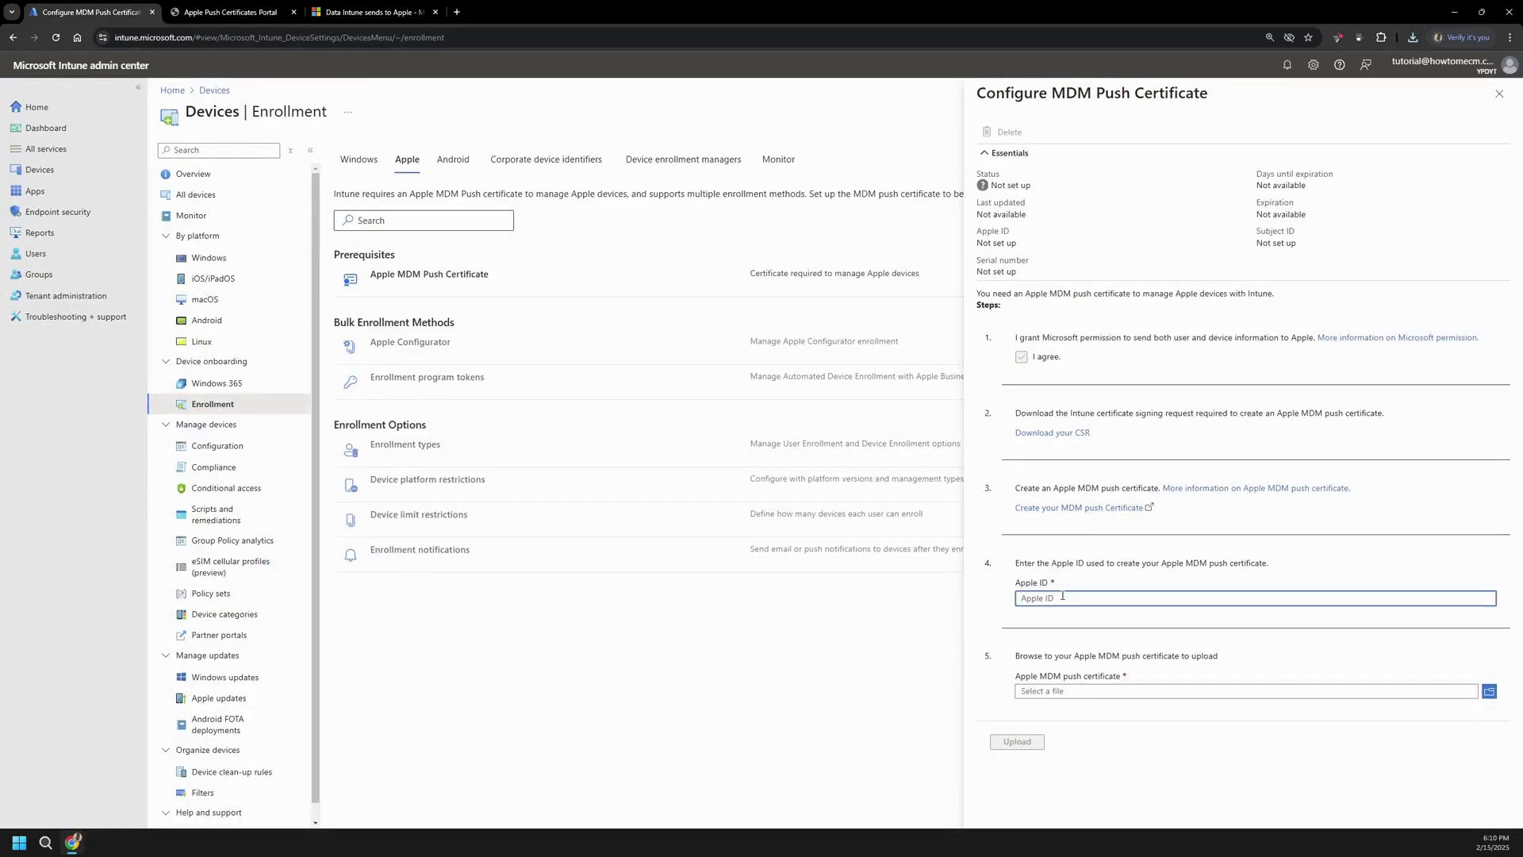
pyautogui.press('Tab')
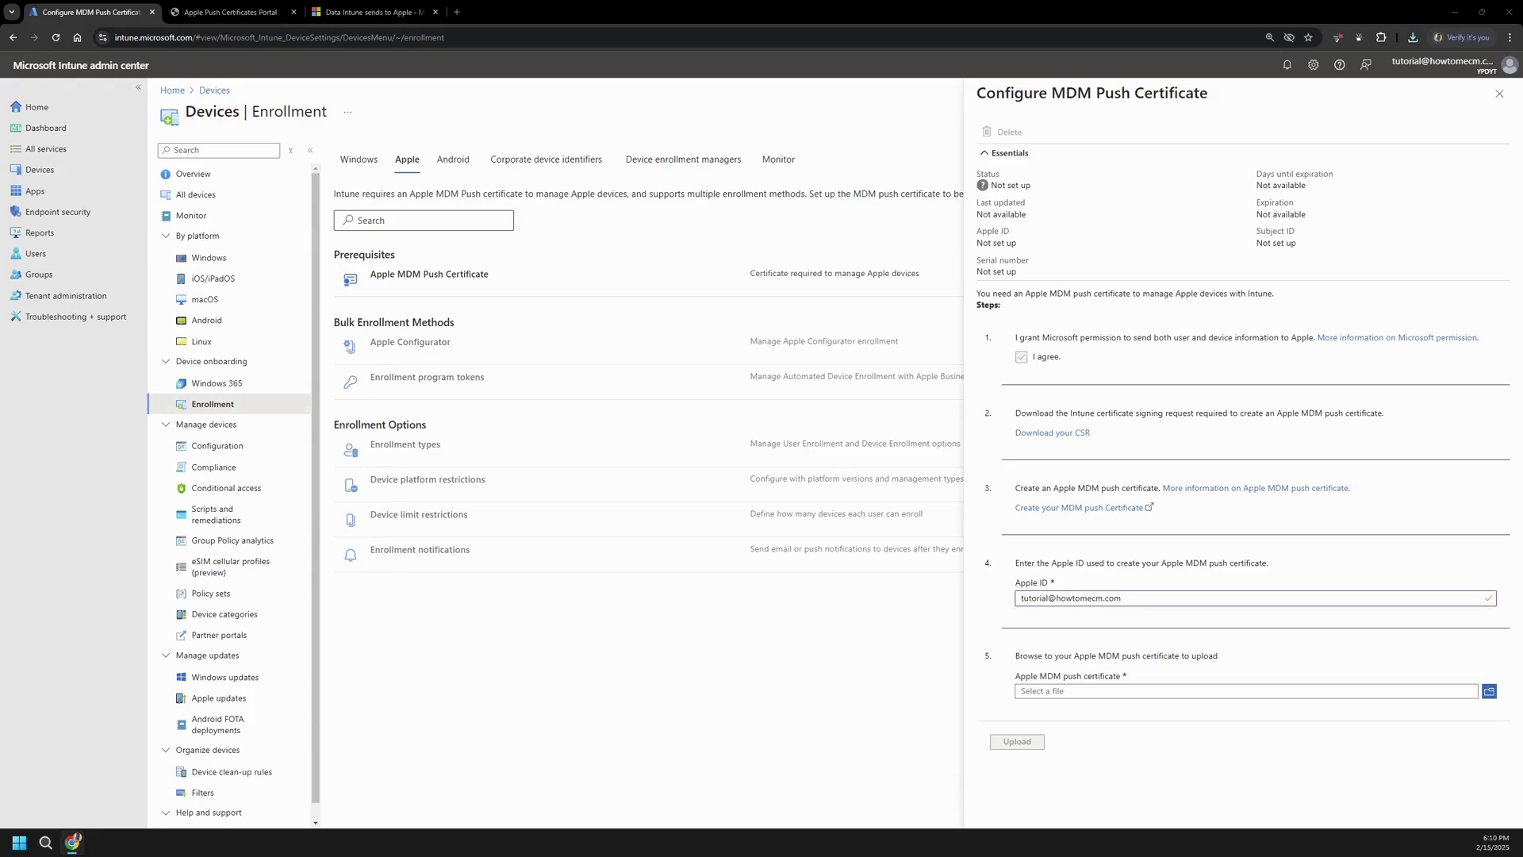
pyautogui.press('Return')
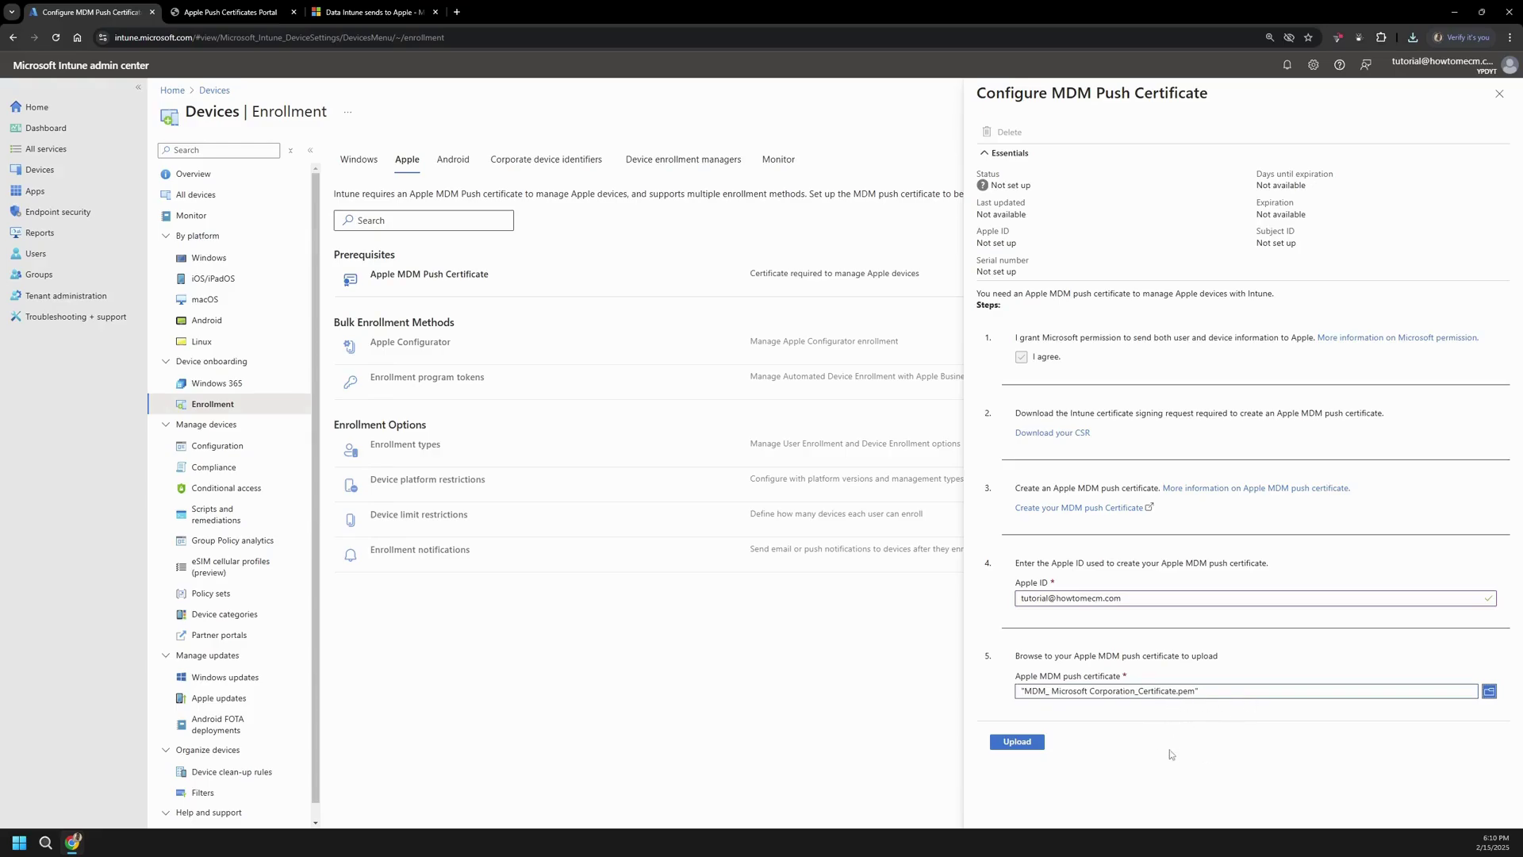
pyautogui.click(1018, 744)
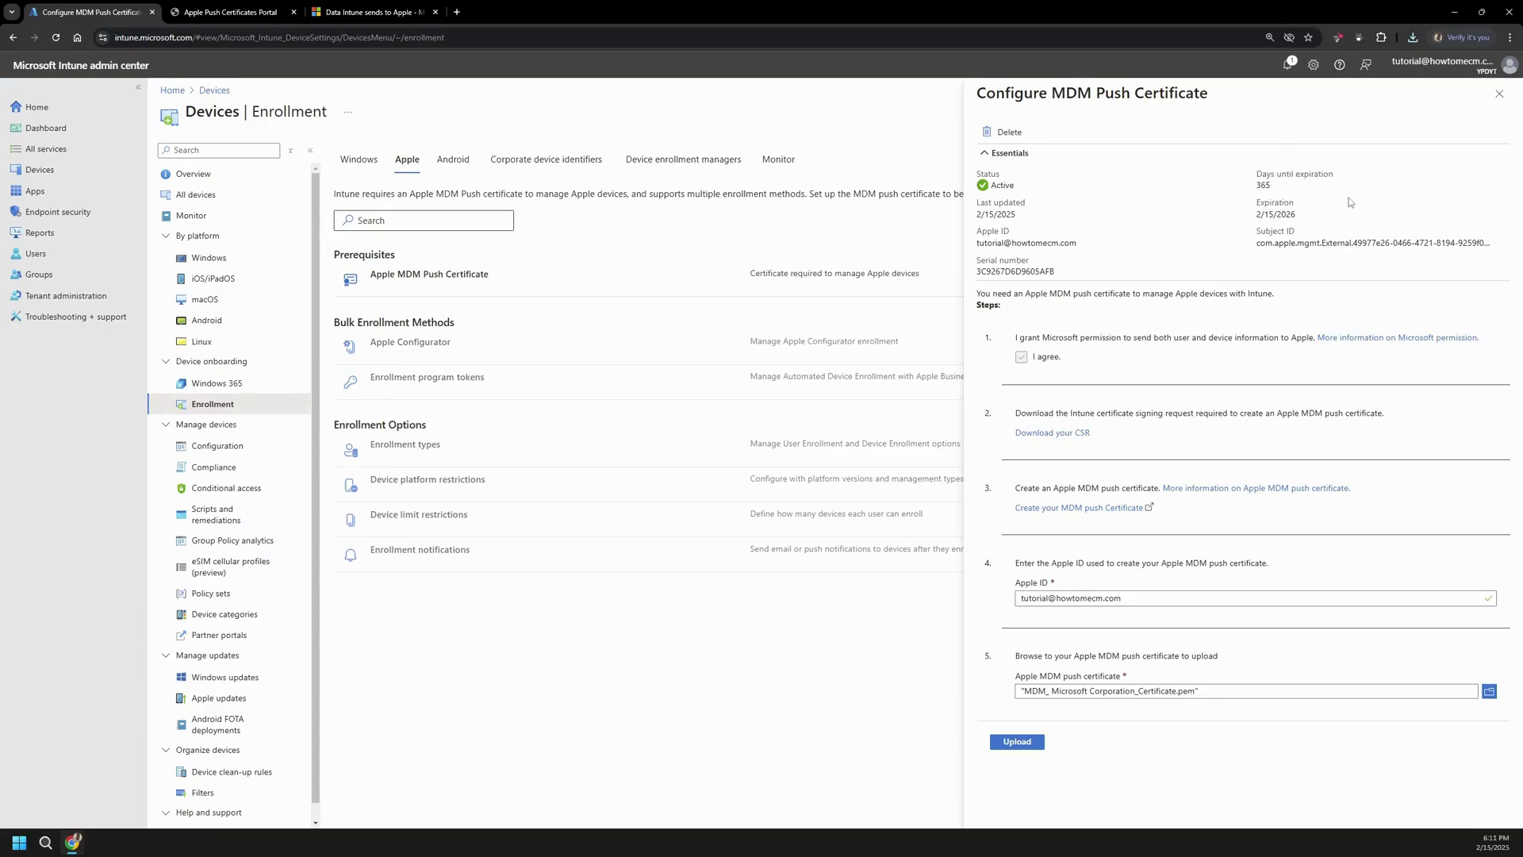
# Reopen the certificate pane to confirm Active status with 365 days remaining, then close it
pyautogui.click(1499, 95)
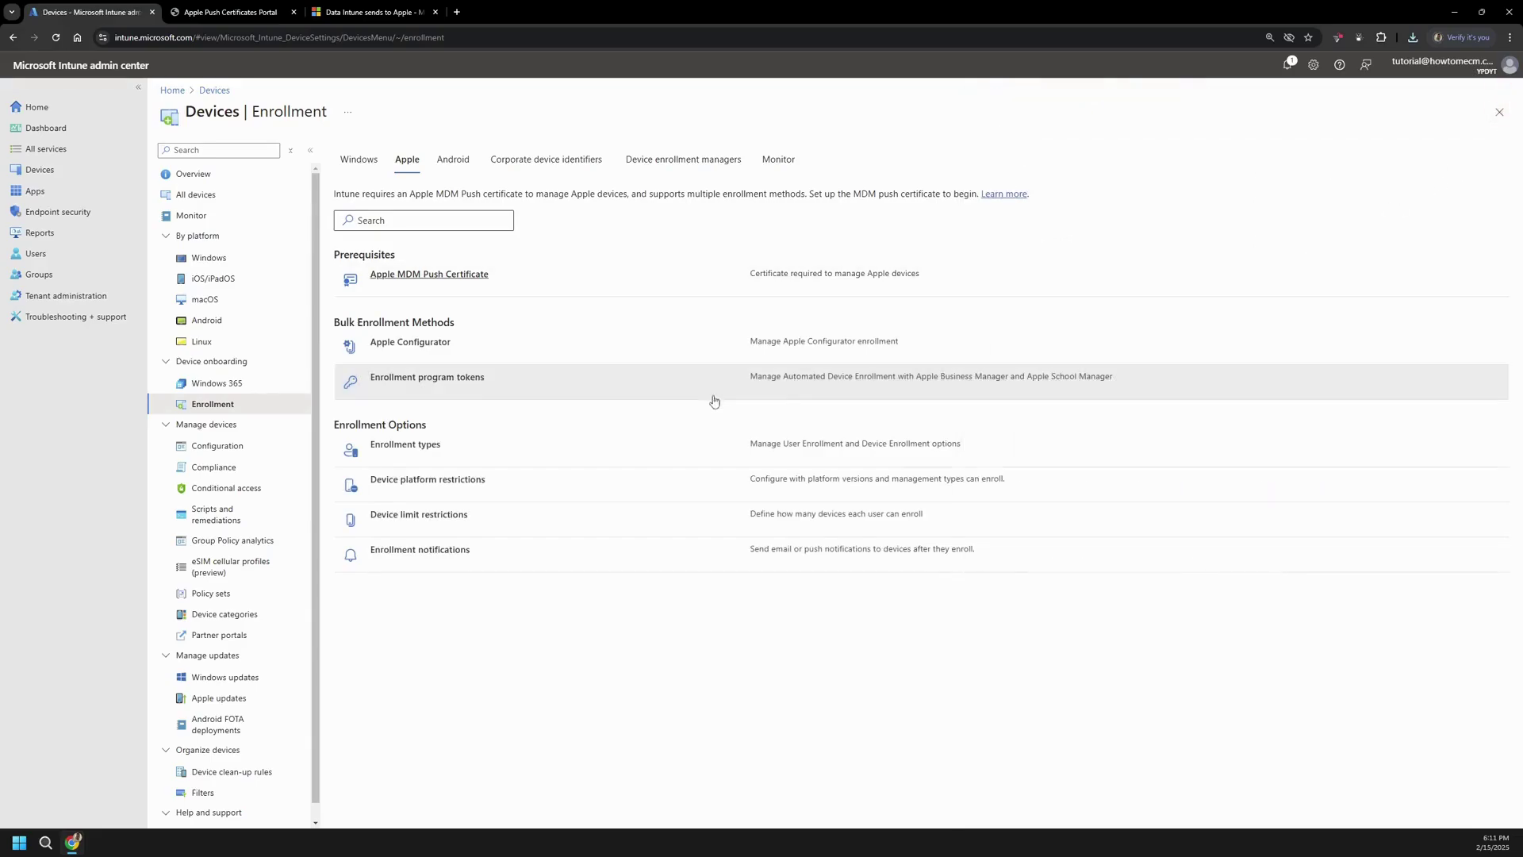
pyautogui.click(438, 278)
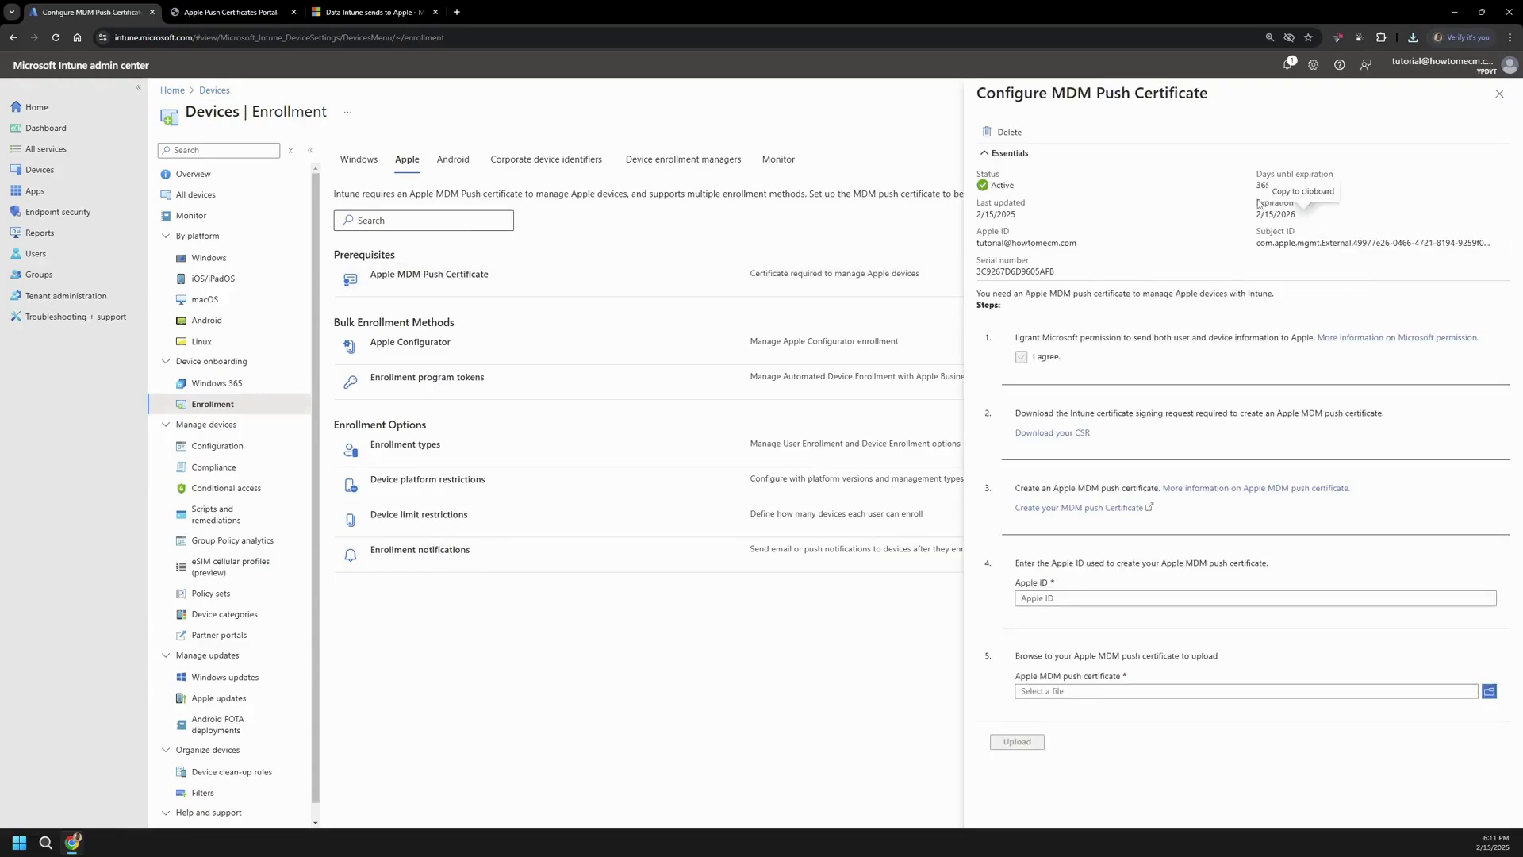
pyautogui.doubleClick(1261, 186)
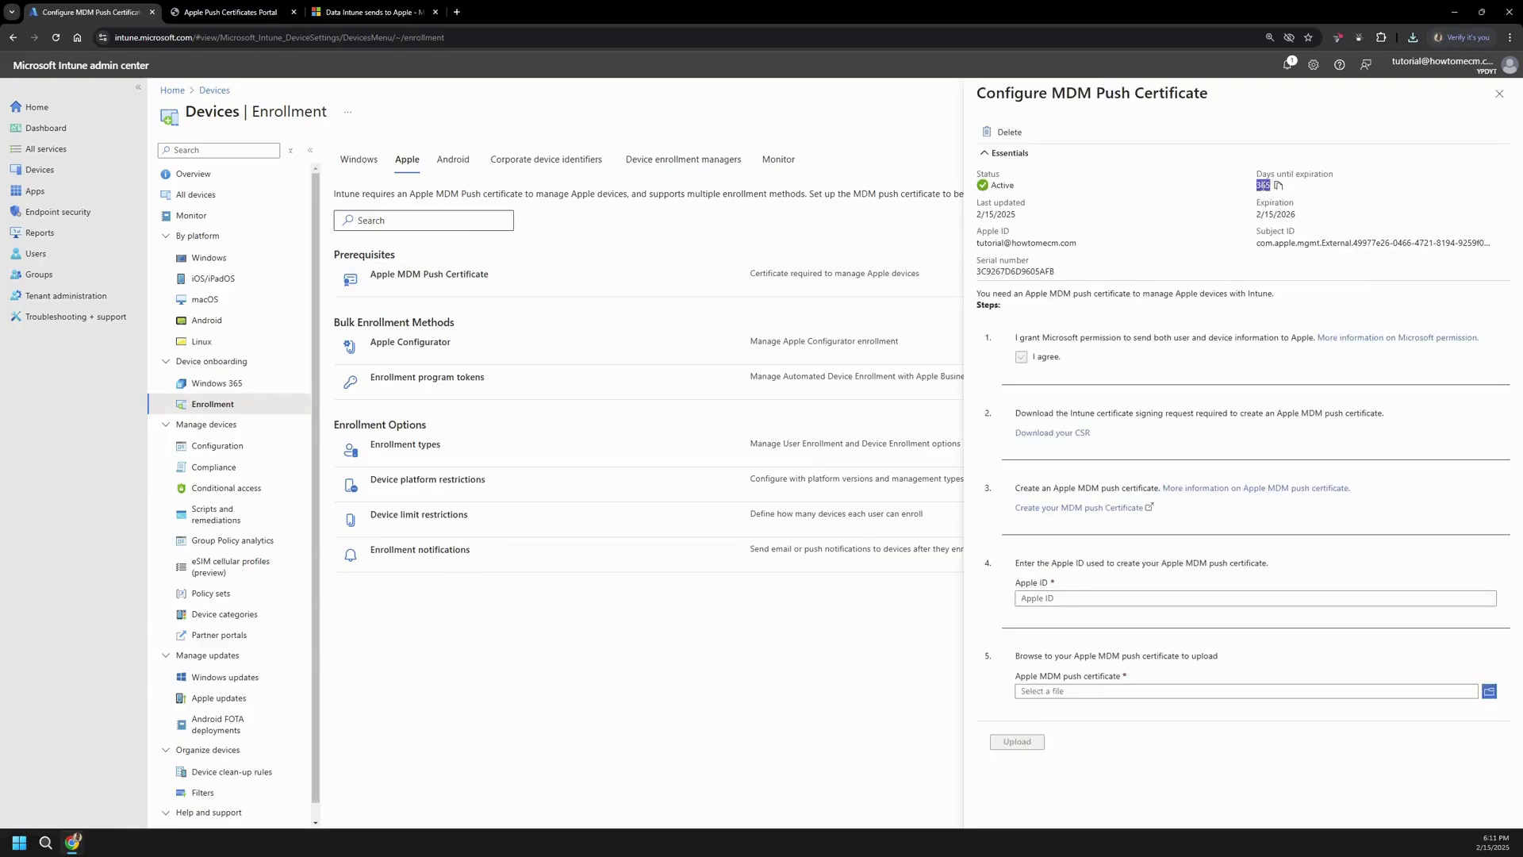
pyautogui.click(1208, 189)
pyautogui.moveTo(1258, 182)
pyautogui.click(1499, 95)
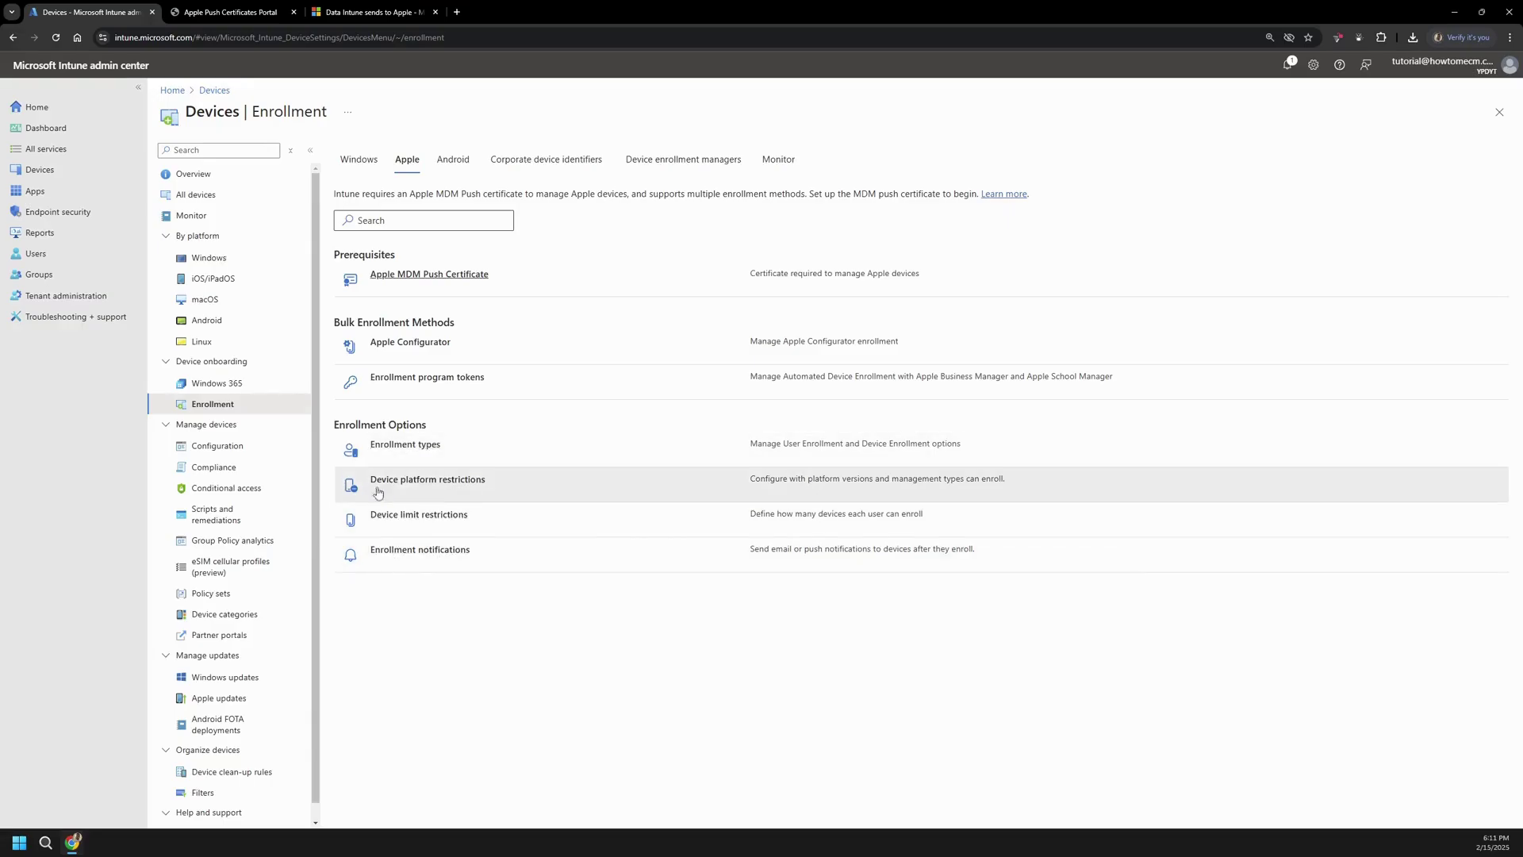
# Look at the enrollment type profiles and device platform restrictions, returning to the Apple enrollment page
pyautogui.click(406, 448)
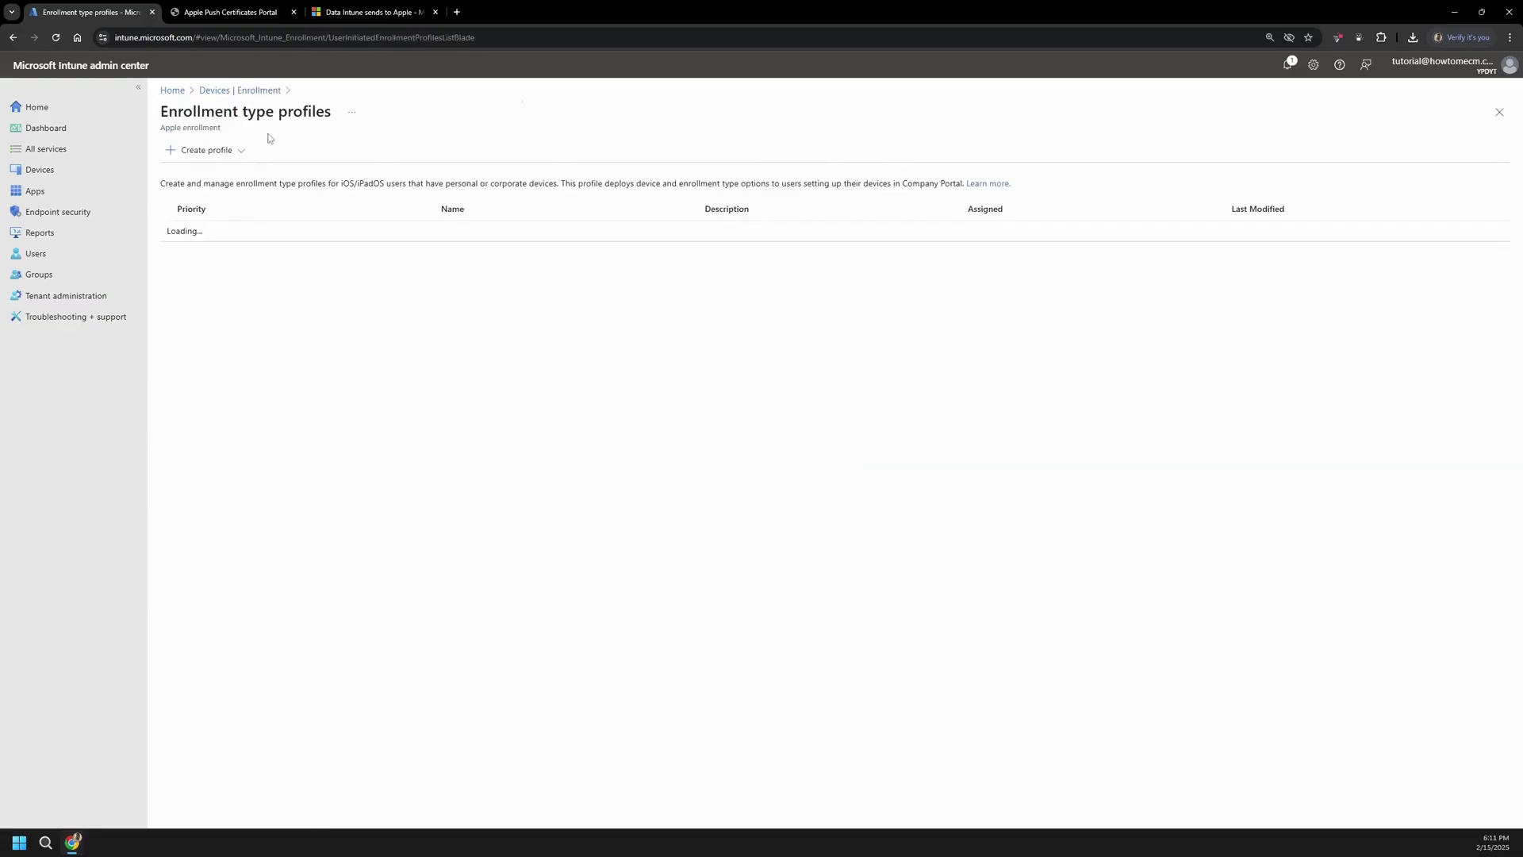
pyautogui.click(245, 91)
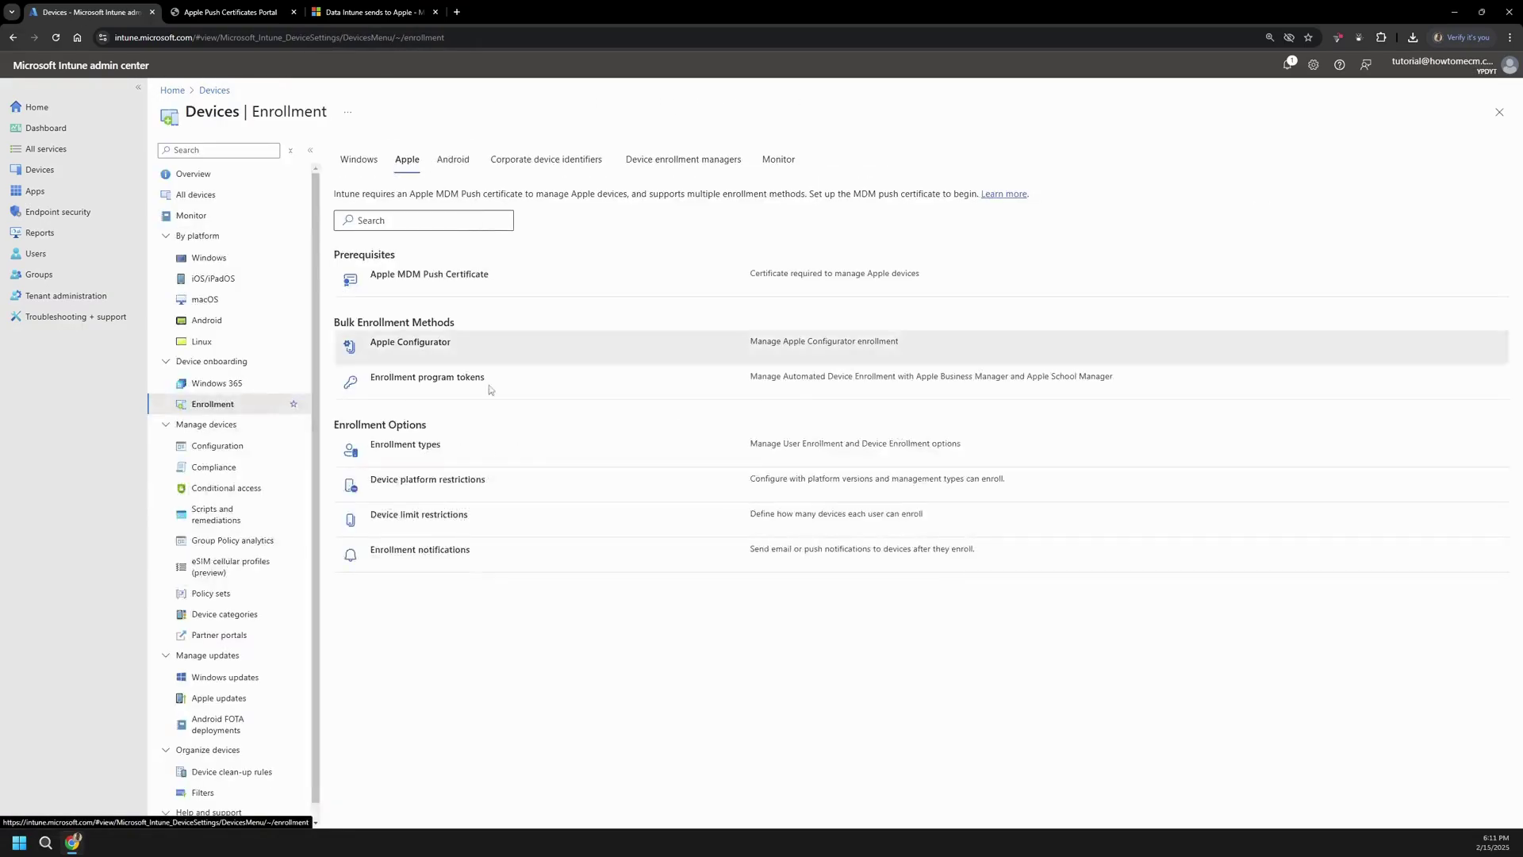
pyautogui.click(413, 480)
pyautogui.click(244, 90)
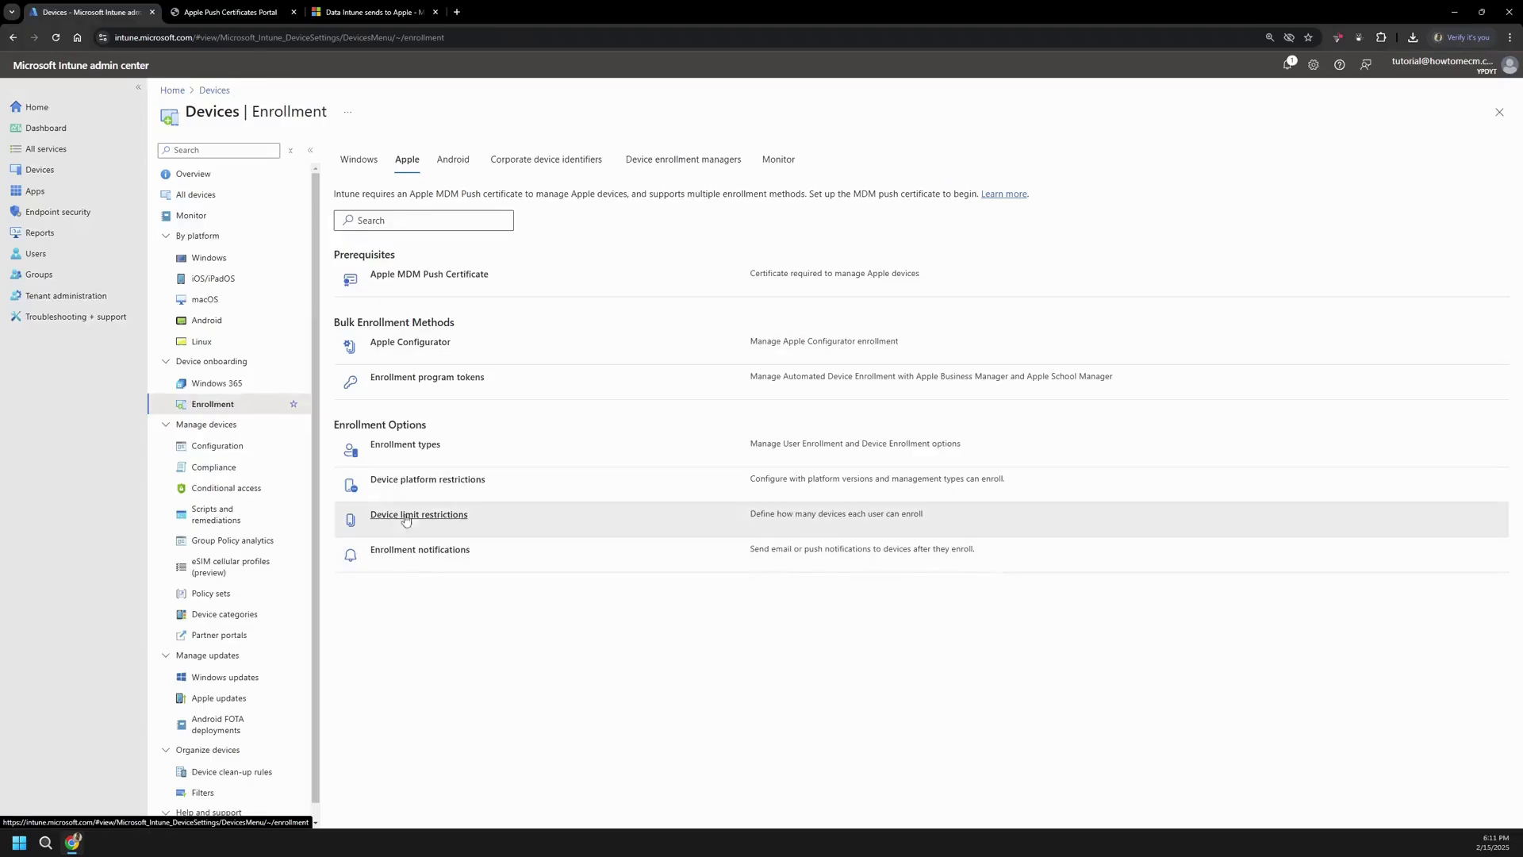